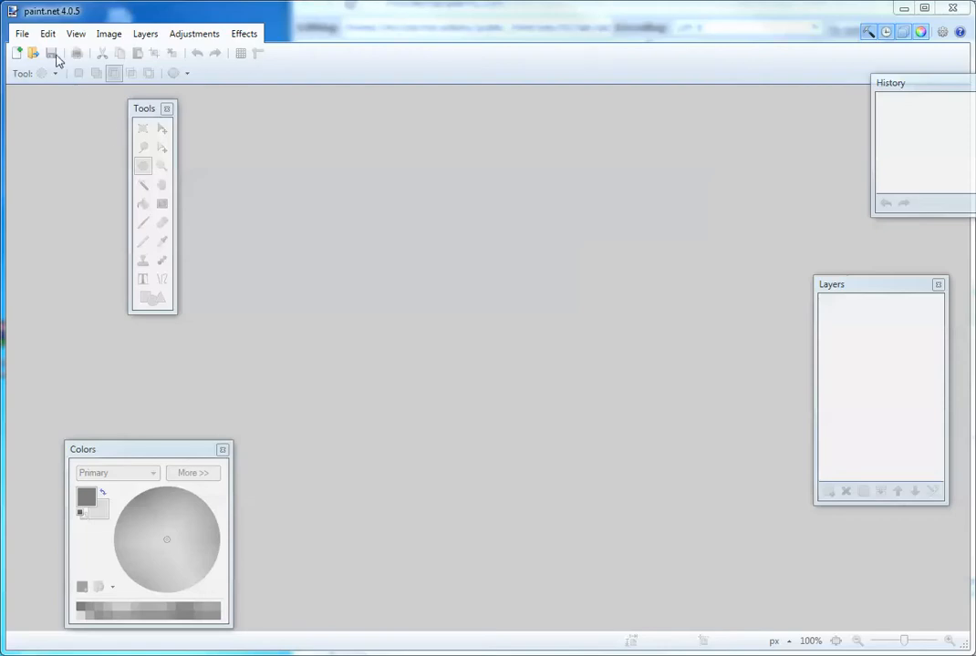
- Create a new blank image of 800 × 600 pixels at 96 pixels/inch
left_click(22, 36)
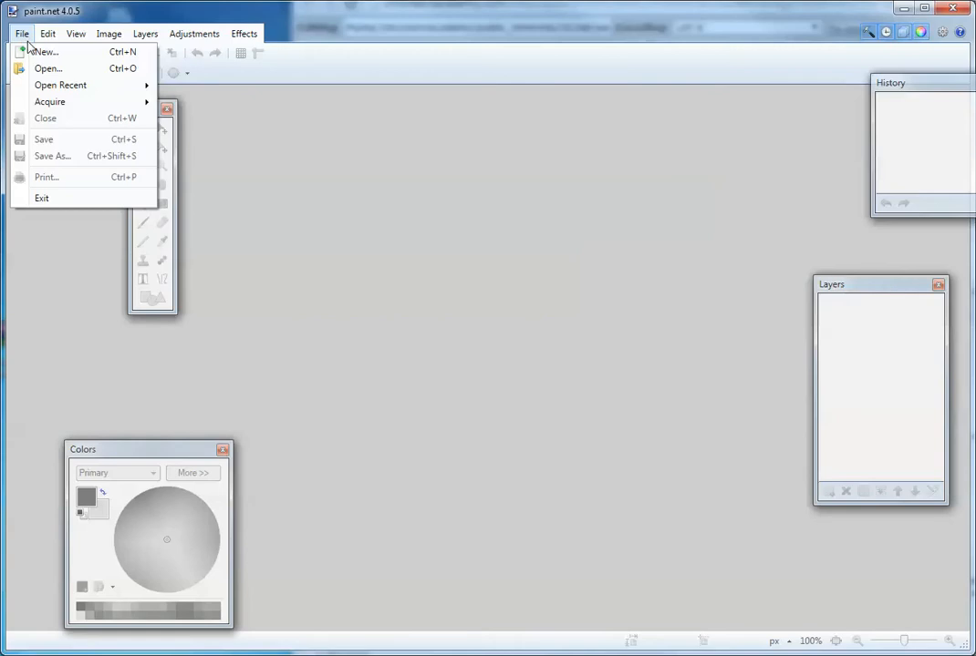
left_click(41, 52)
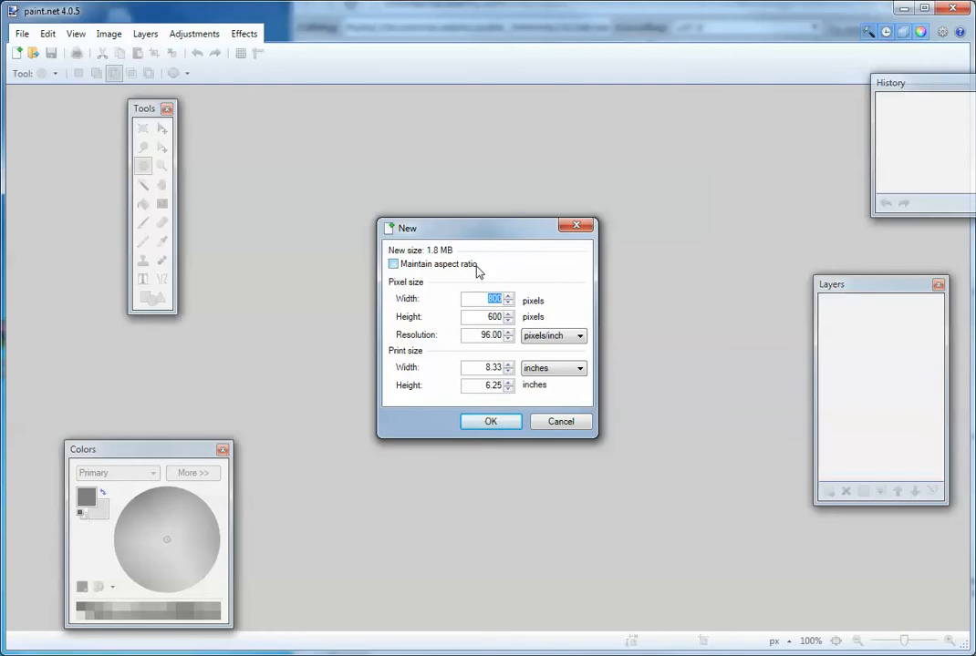
left_click(489, 422)
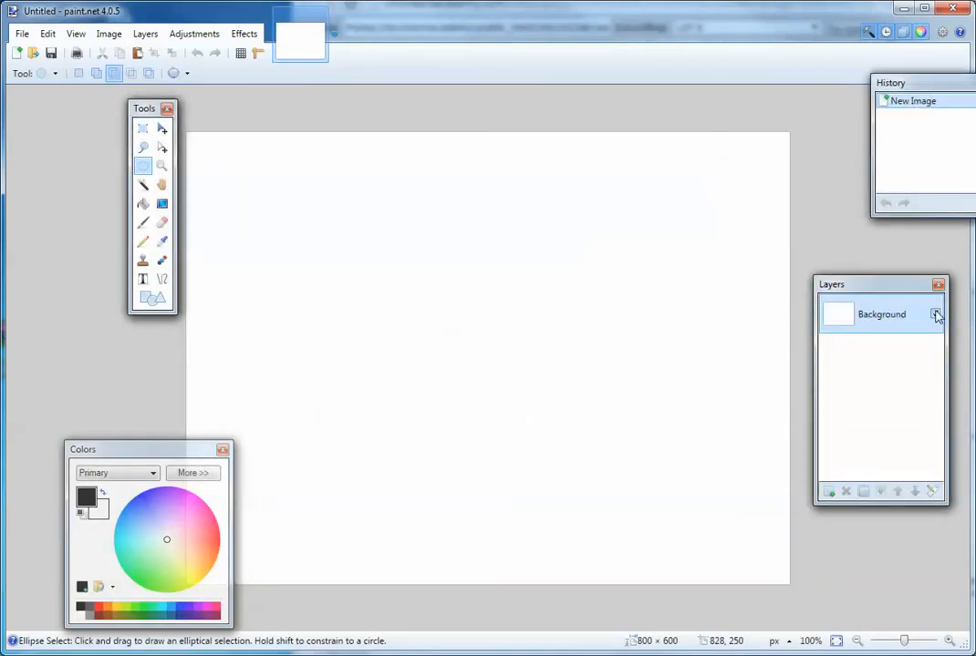
- Toggle the Background layer's visibility off and on several times, leaving the layer shown
left_click(935, 314)
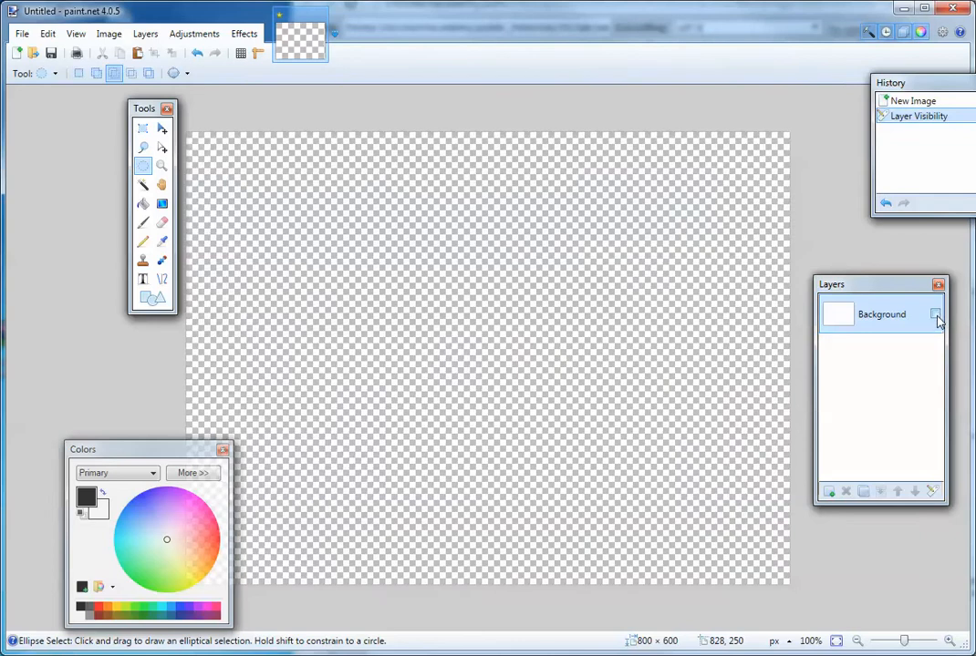
left_click(935, 315)
left_click(936, 314)
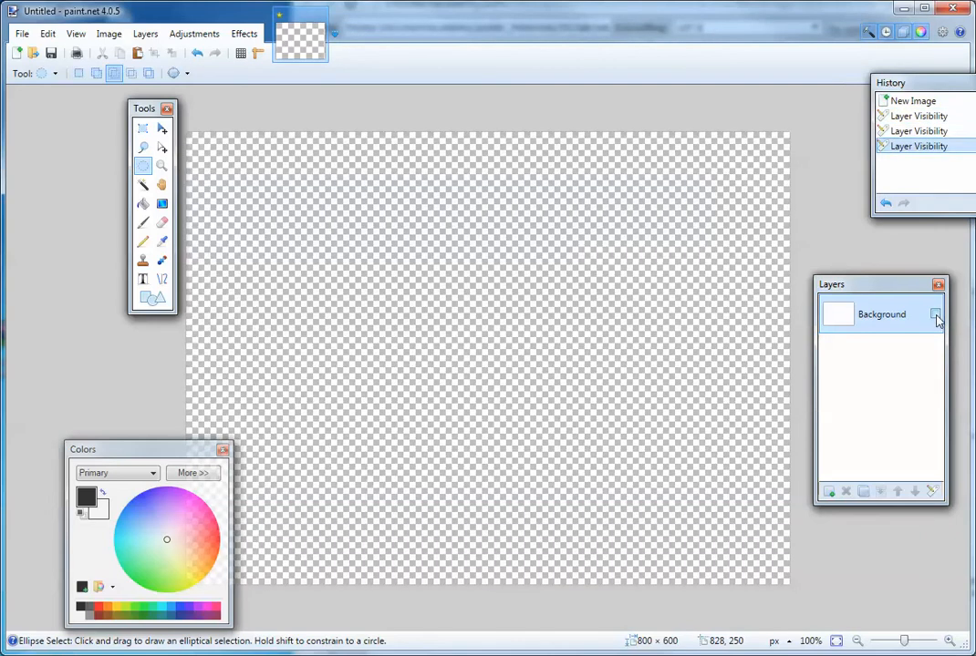
left_click(935, 314)
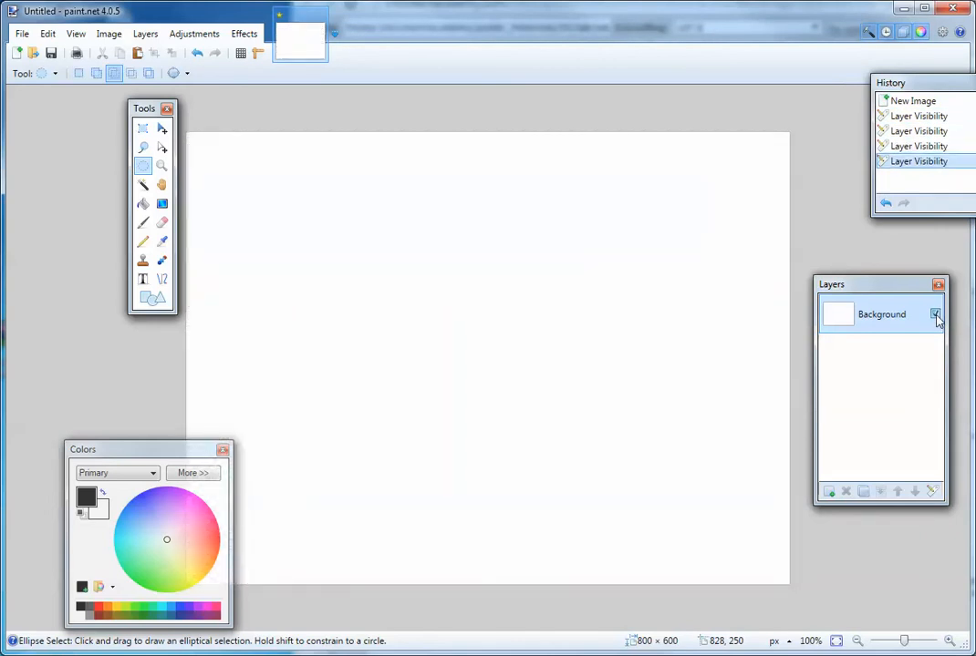
left_click(935, 315)
left_click(935, 314)
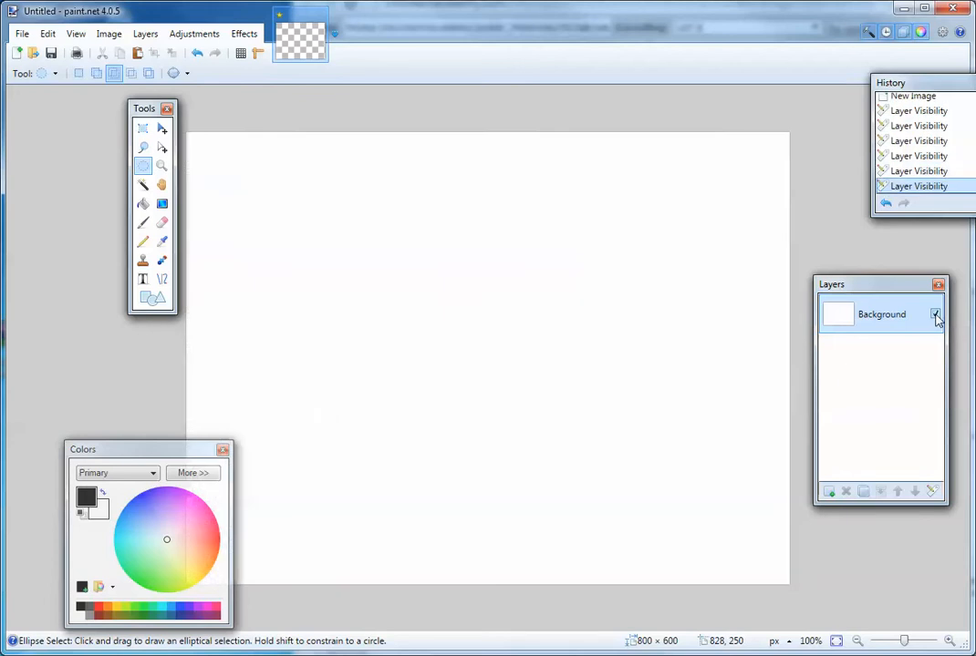
left_click(936, 314)
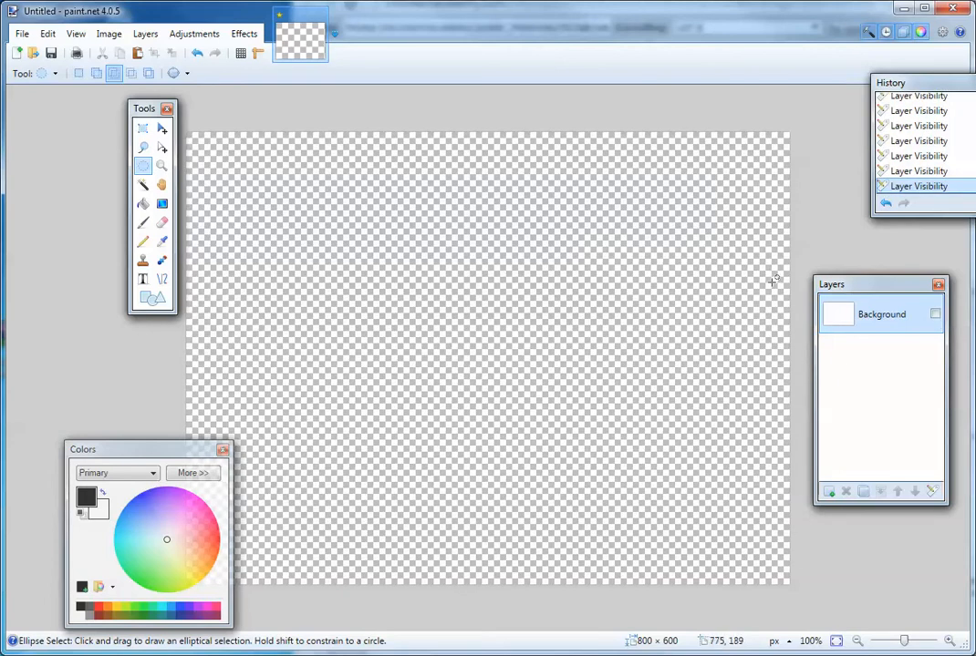
left_click(935, 314)
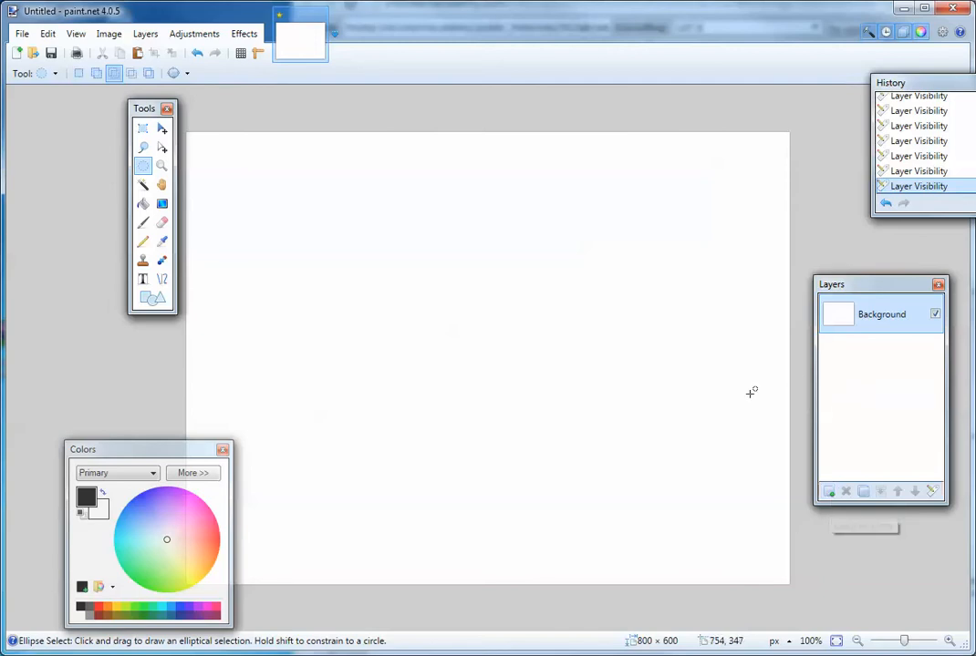
- Import stars.jpg from the Downloads folder as a new layer above the Background layer
left_click(146, 35)
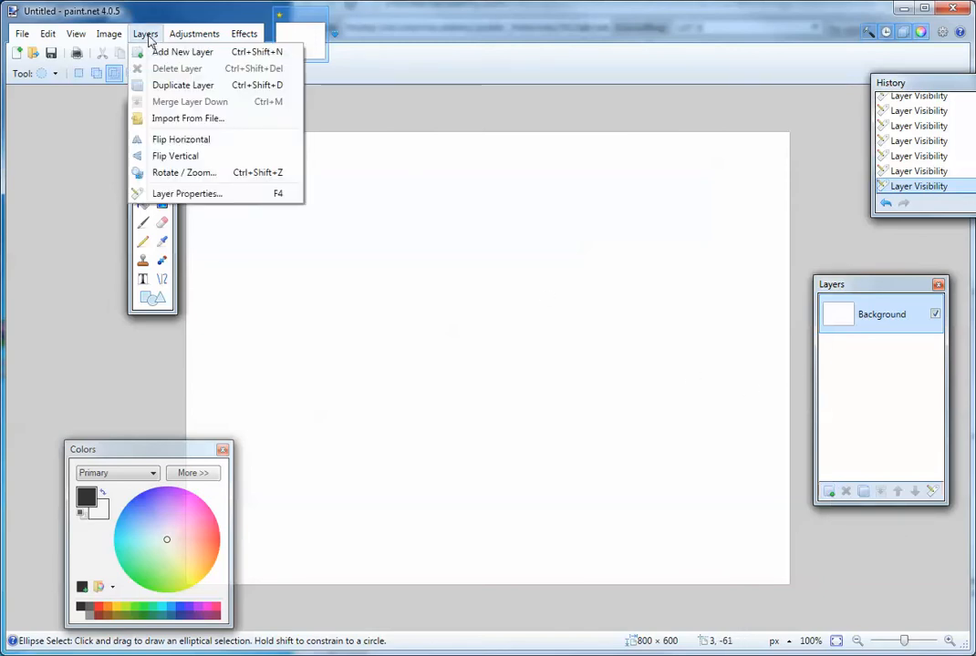
left_click(164, 124)
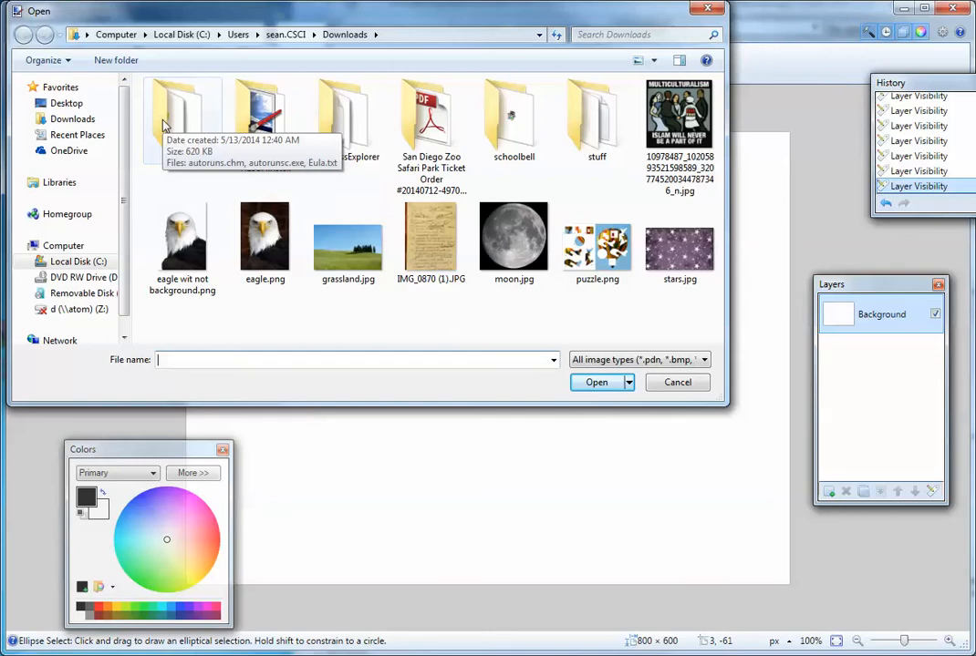
left_click(685, 252)
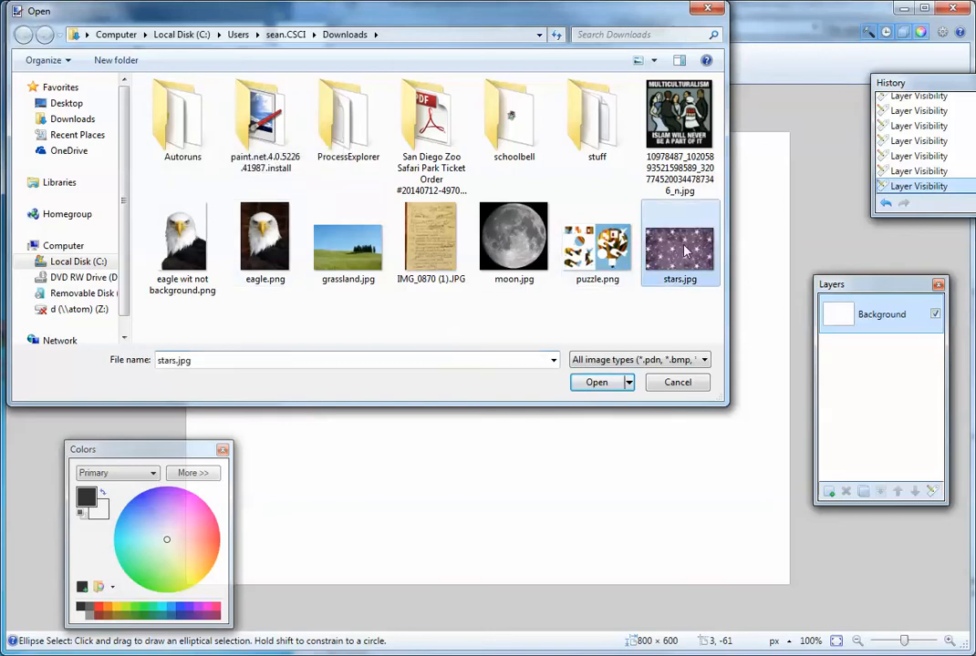
left_click(596, 383)
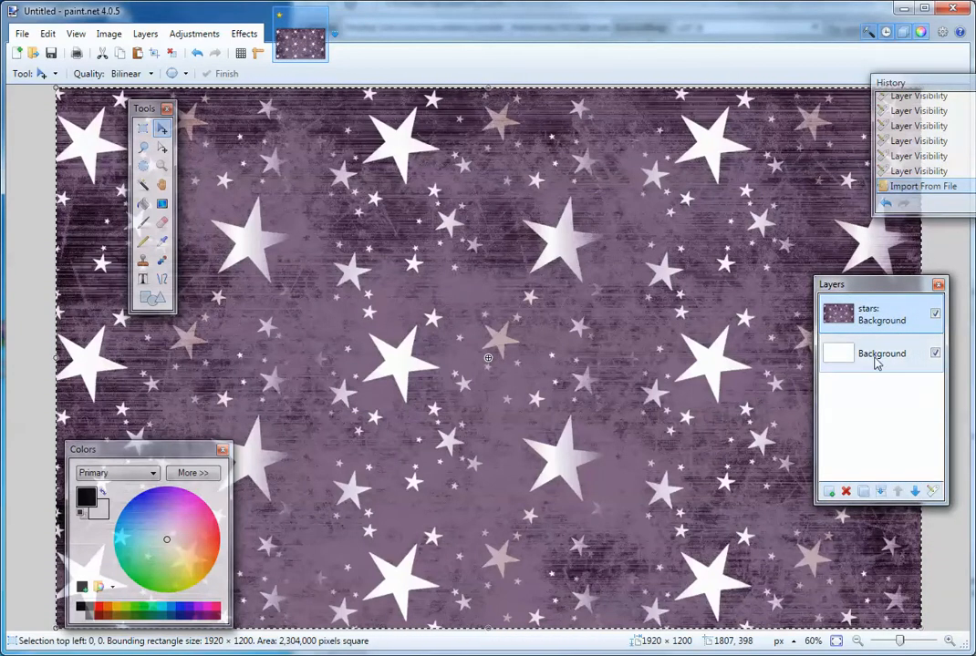
- Hide and reshow the stars layer, and switch the active layer to Background and back to stars
left_click(934, 315)
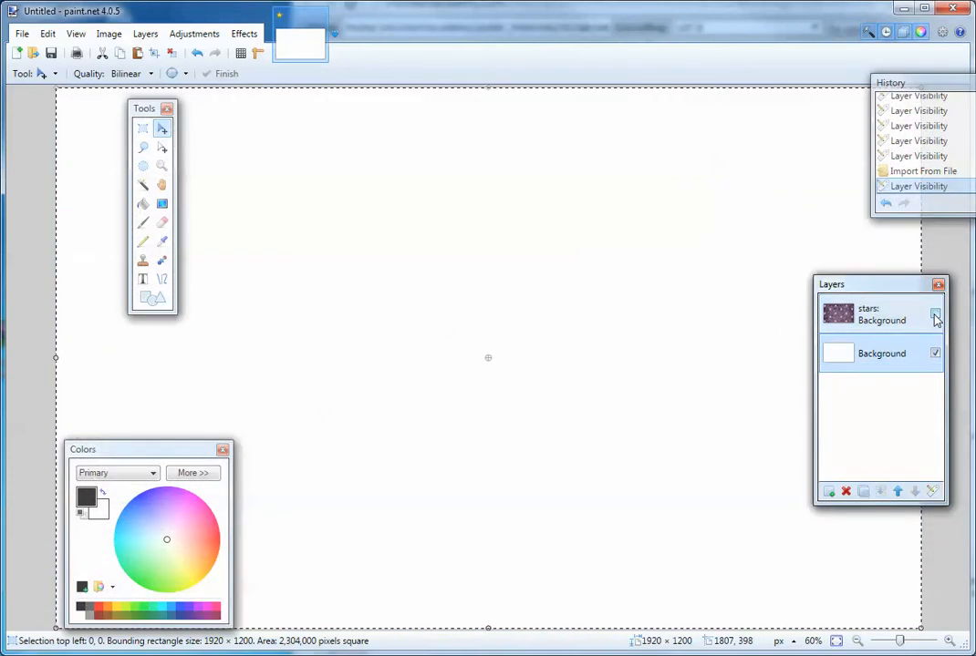
left_click(934, 315)
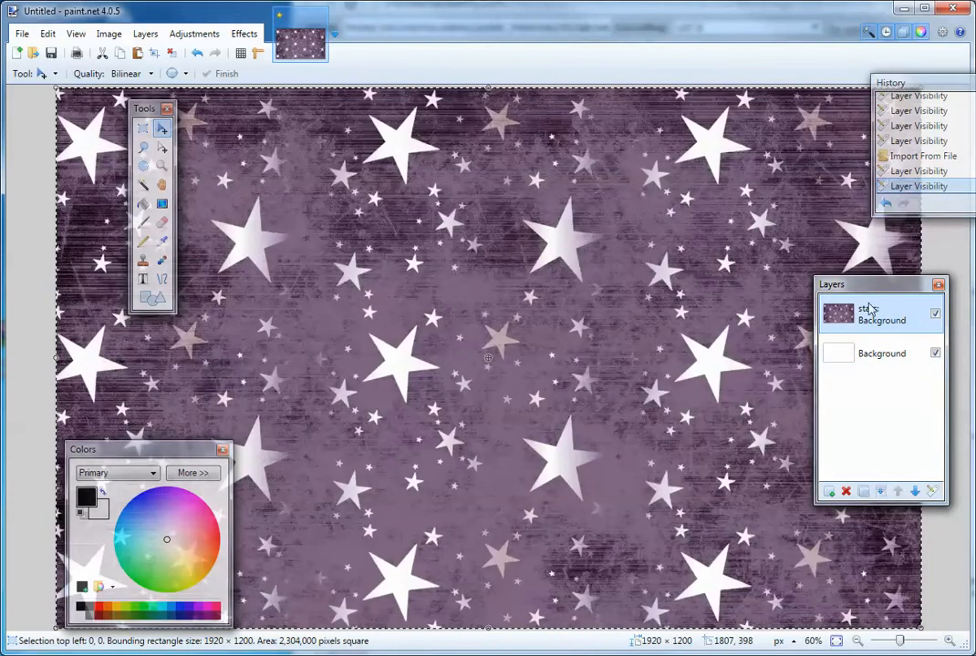
left_click(884, 358)
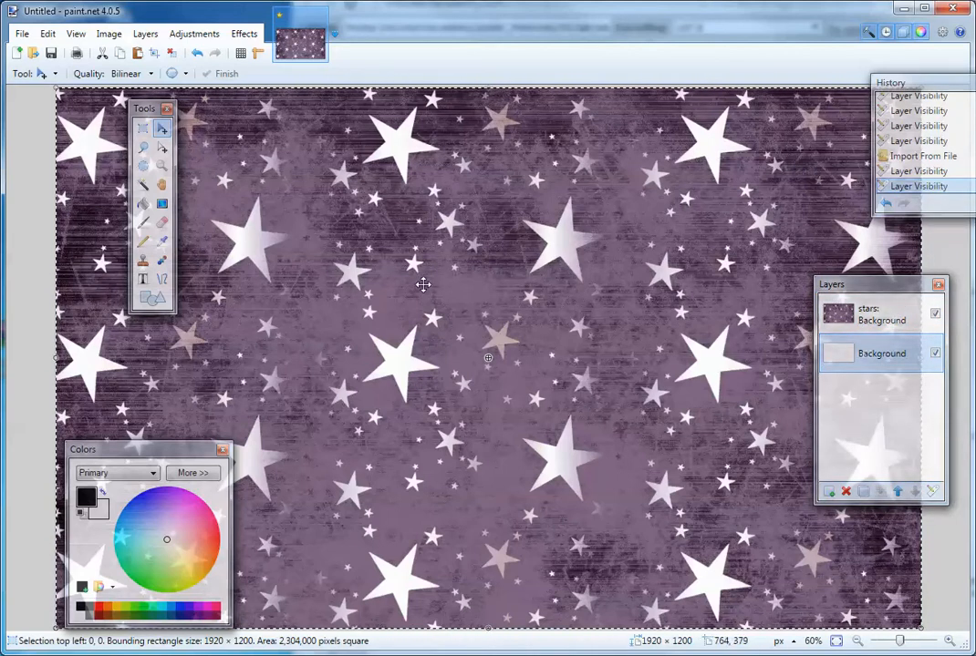
left_click(879, 320)
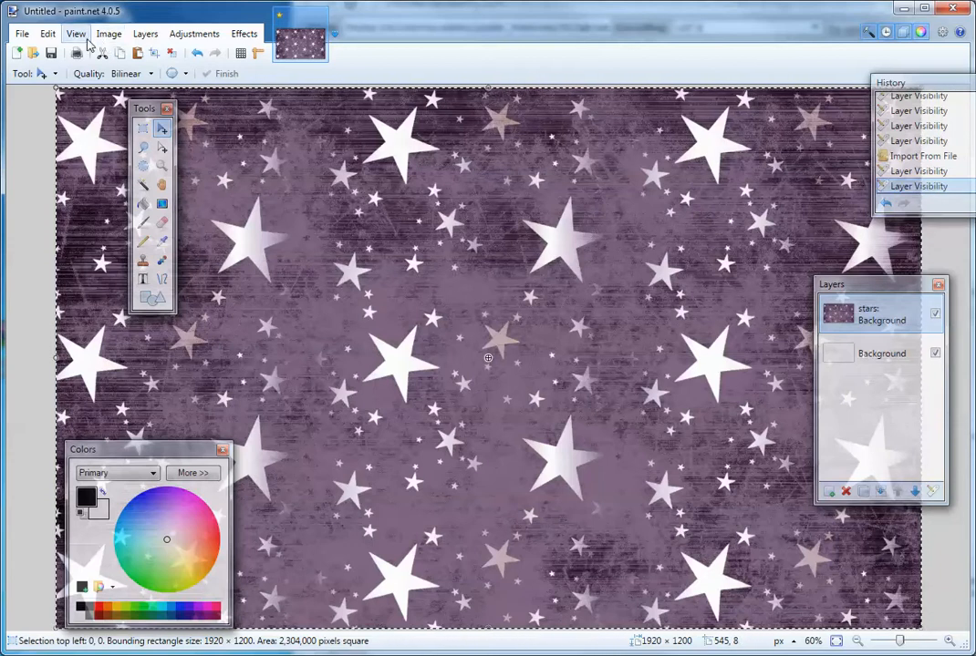
- Import "eagle wit not background.png" as a new layer and move the eagle to the right half of the canvas, at about 940, 14
left_click(137, 34)
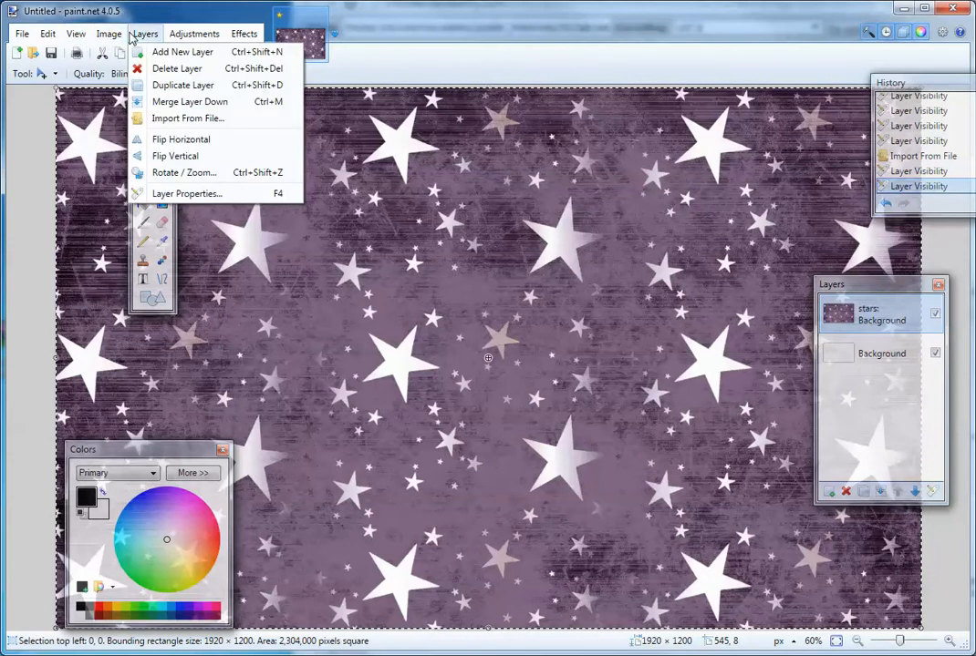
left_click(167, 119)
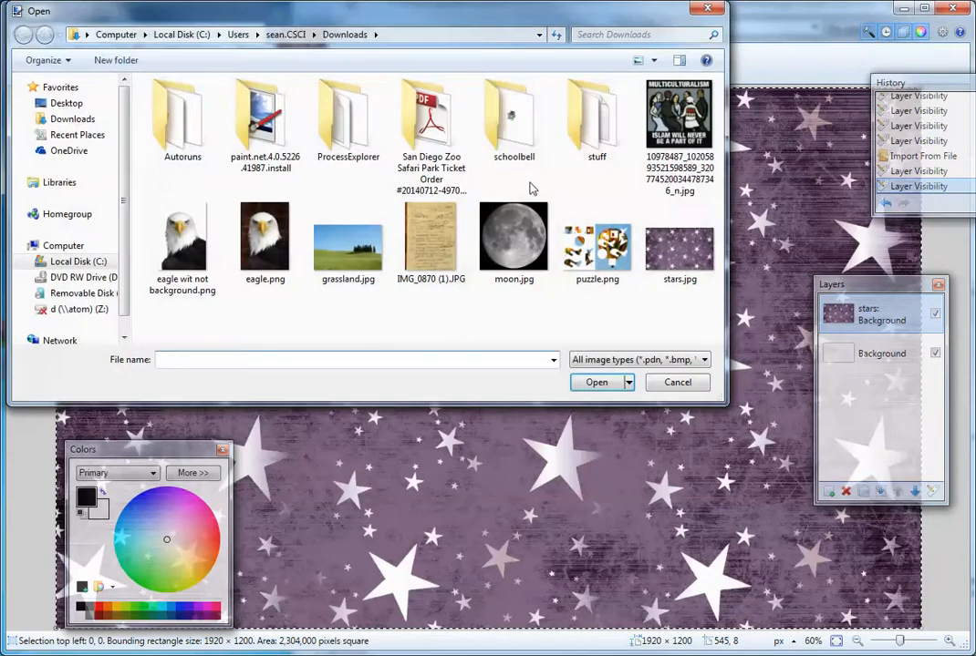
left_click(199, 235)
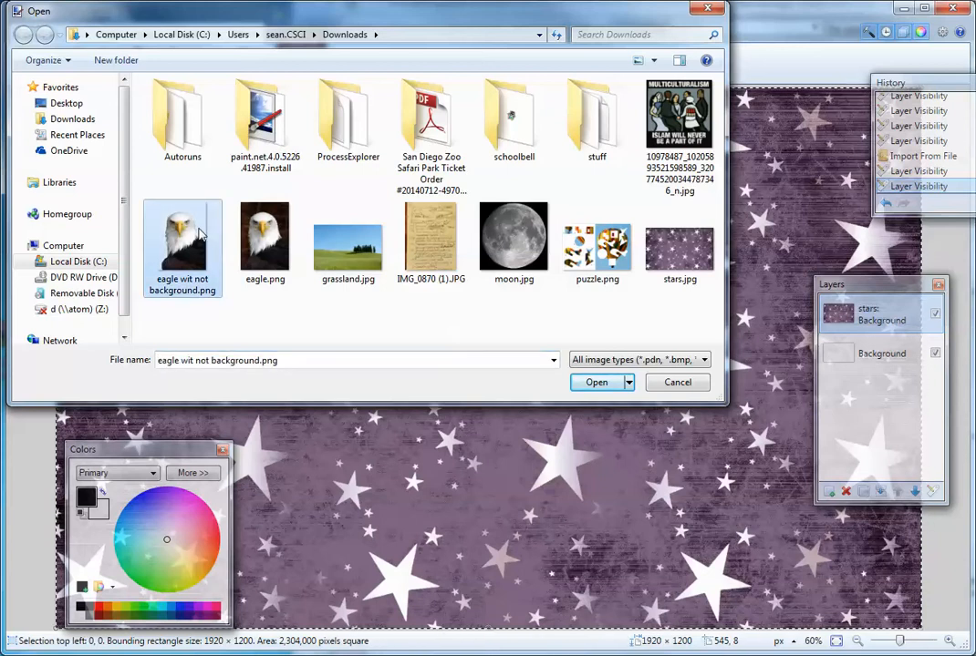
left_click(594, 382)
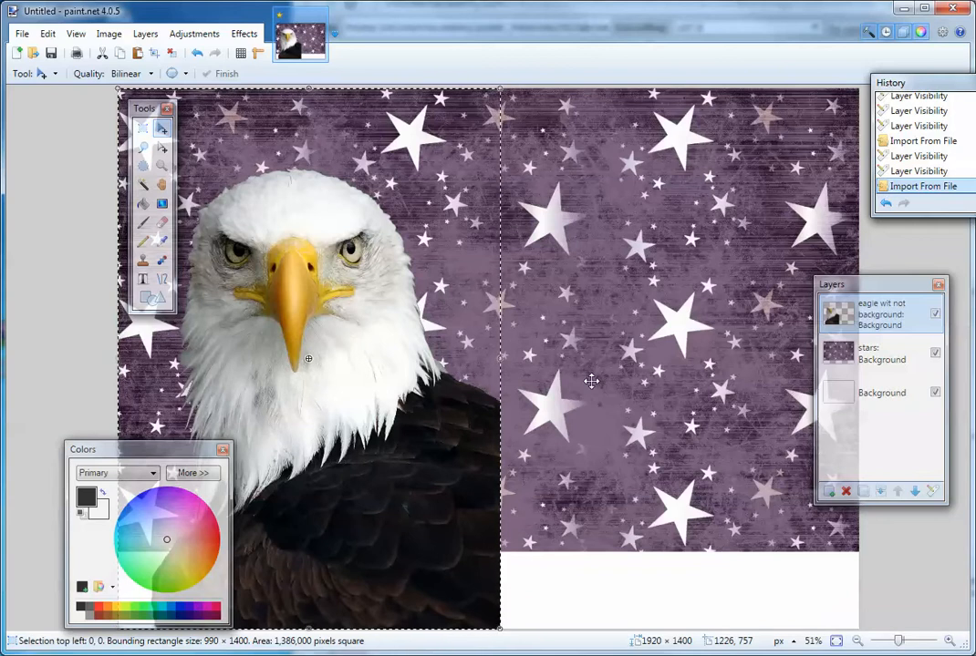
left_click_drag(365, 166, 616, 157)
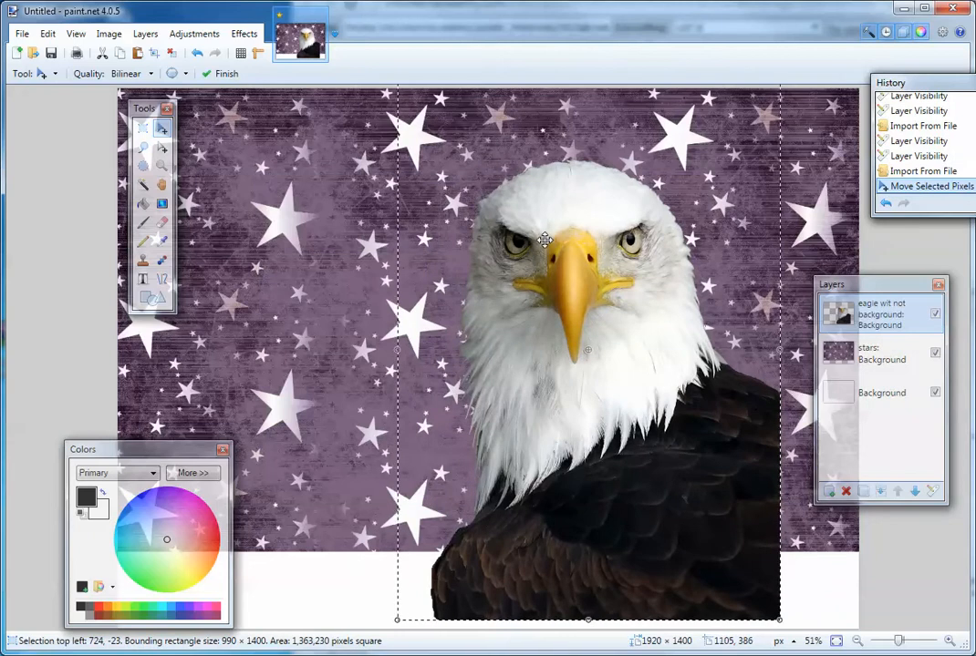
left_click_drag(543, 246, 625, 258)
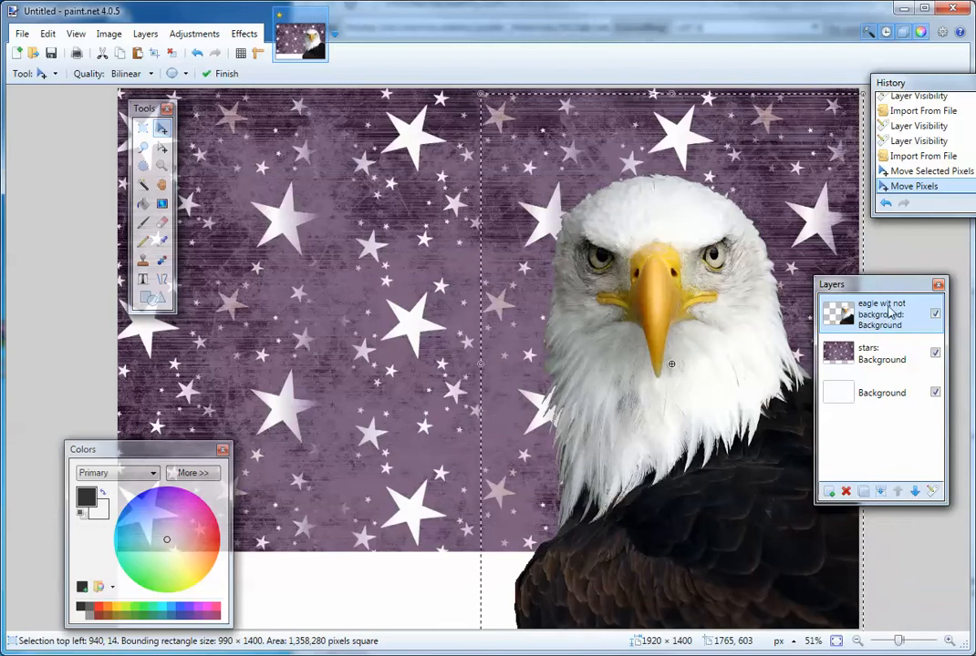
- Make the bottom Background layer active and move its selected pixels around beneath the other layers, ending at about 613, 227
left_click(880, 353)
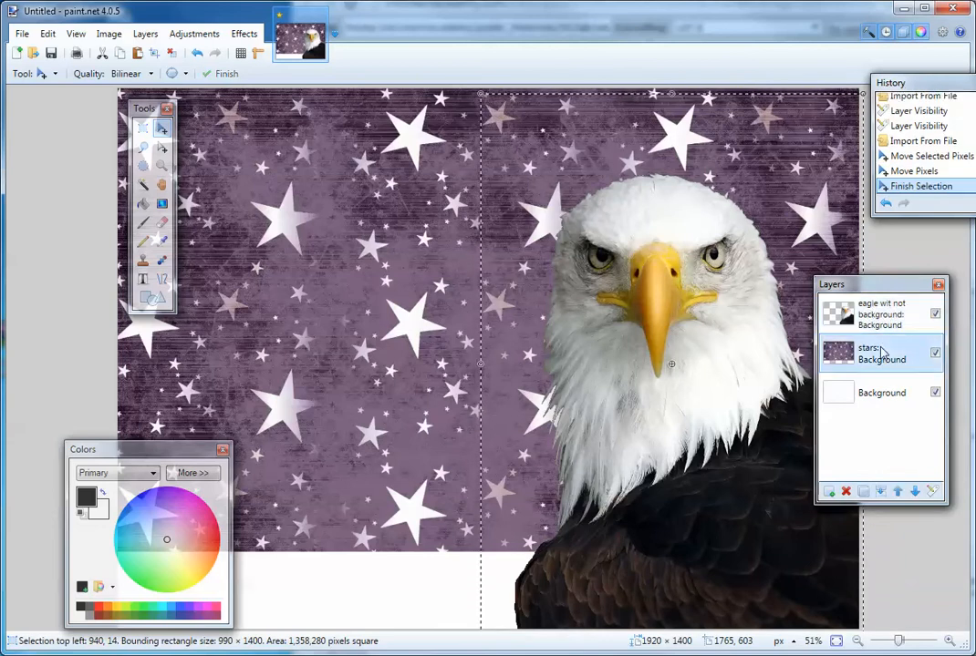
left_click(881, 393)
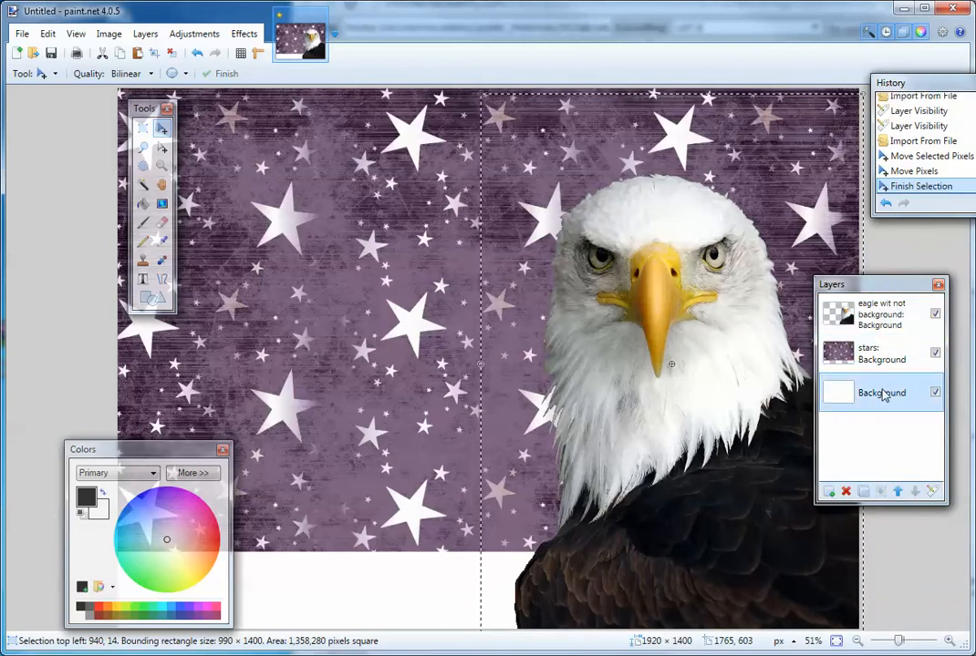
left_click_drag(610, 308, 673, 321)
left_click_drag(689, 247, 683, 249)
left_click_drag(558, 263, 549, 264)
left_click_drag(627, 272, 509, 280)
left_click_drag(630, 227, 564, 254)
left_click_drag(478, 263, 564, 254)
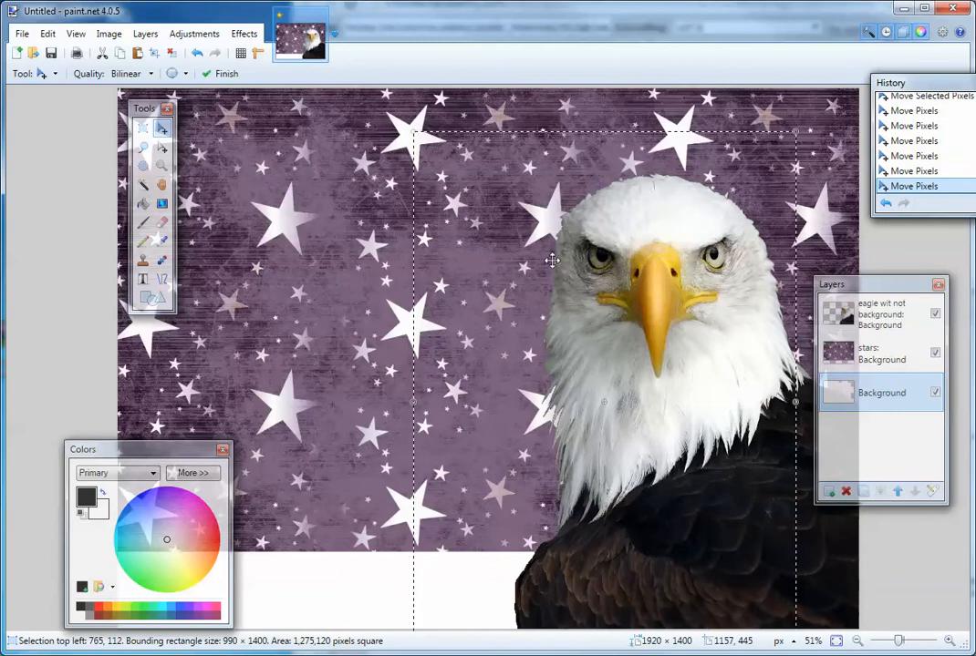
left_click_drag(547, 209, 420, 472)
left_click_drag(493, 322, 516, 212)
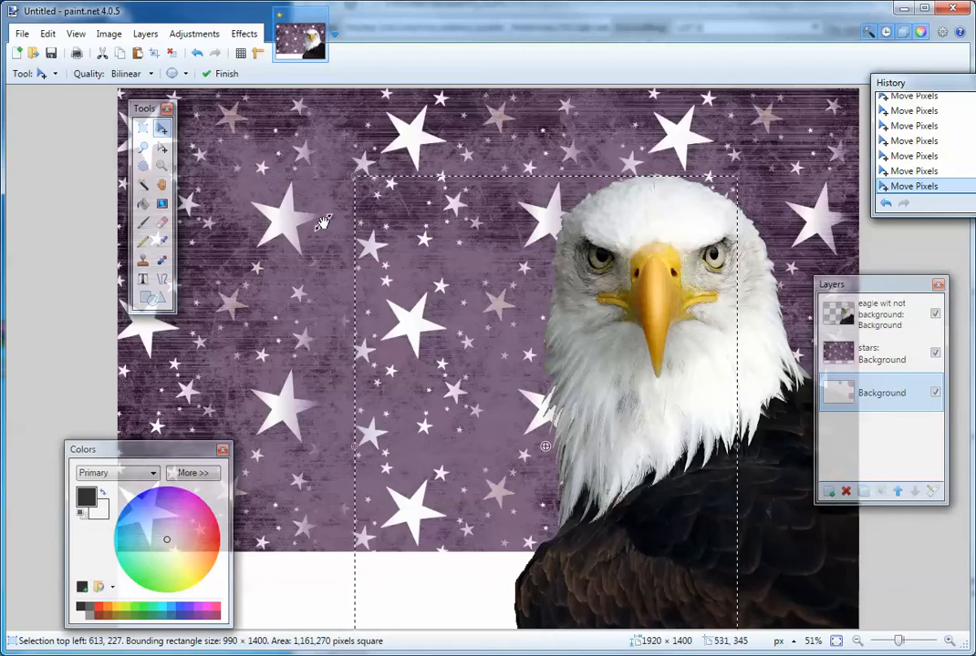
- Import moon.jpg from the Downloads folder as a new layer on top of the eagle
left_click(145, 33)
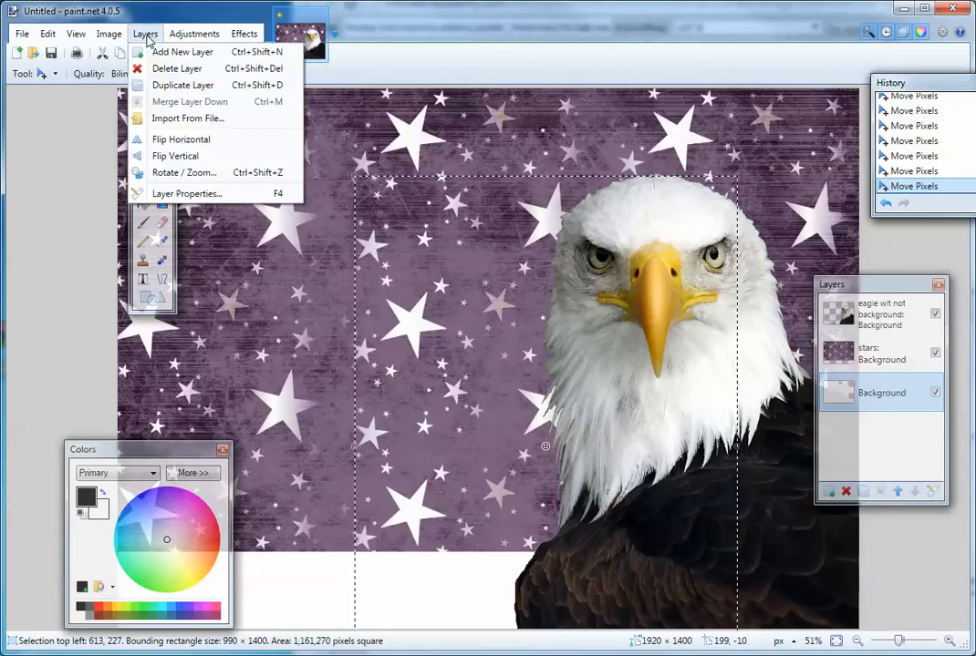
left_click(164, 122)
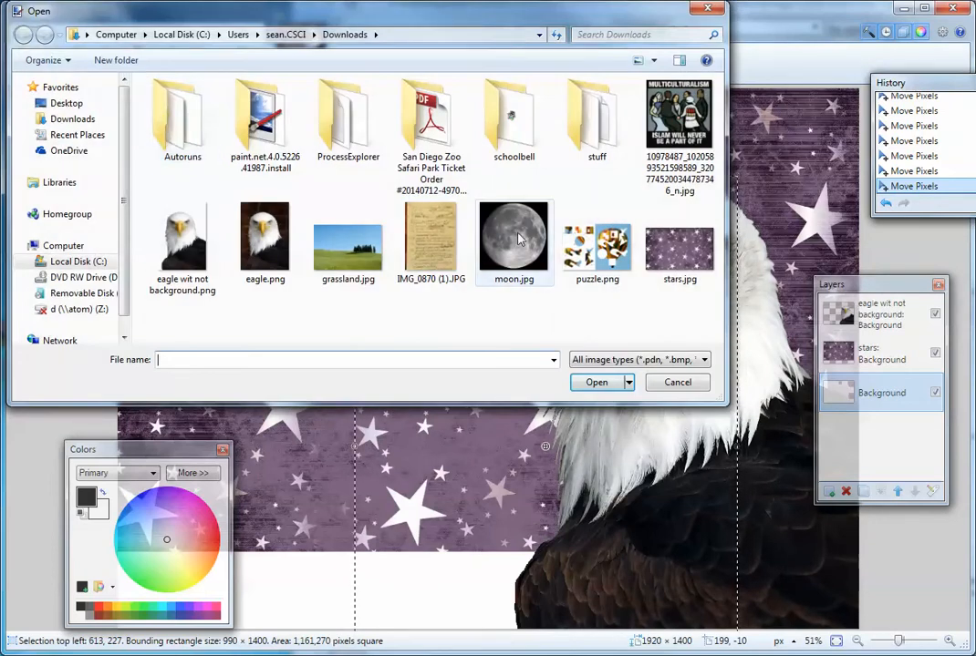
left_click(526, 253)
left_click(593, 383)
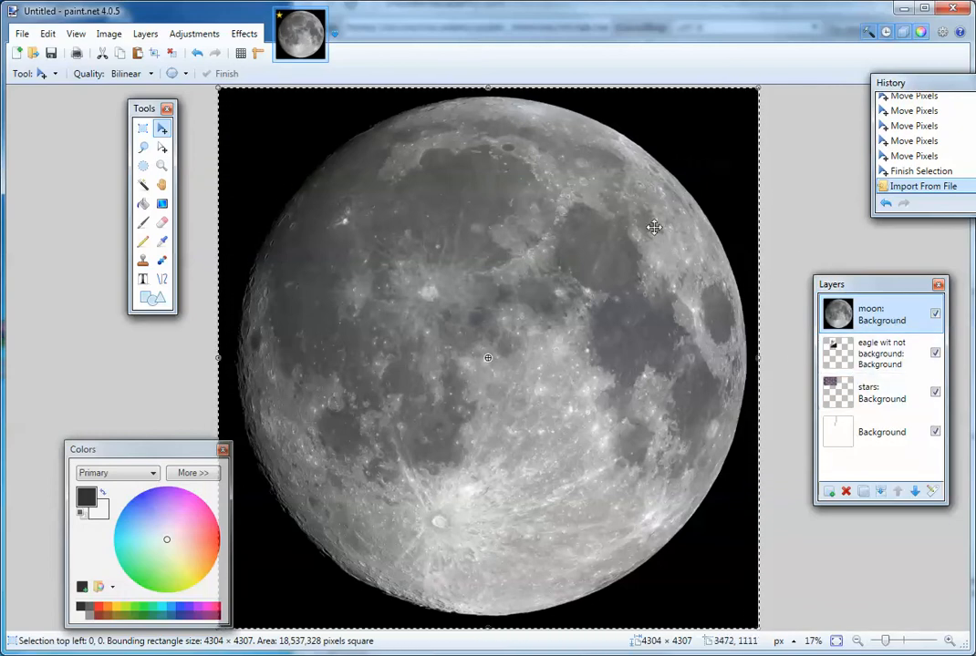
- Move the Colors window off the canvas and subtract an ellipse around the moon from the selection, leaving only the black surroundings selected
left_click_drag(182, 456, 145, 448)
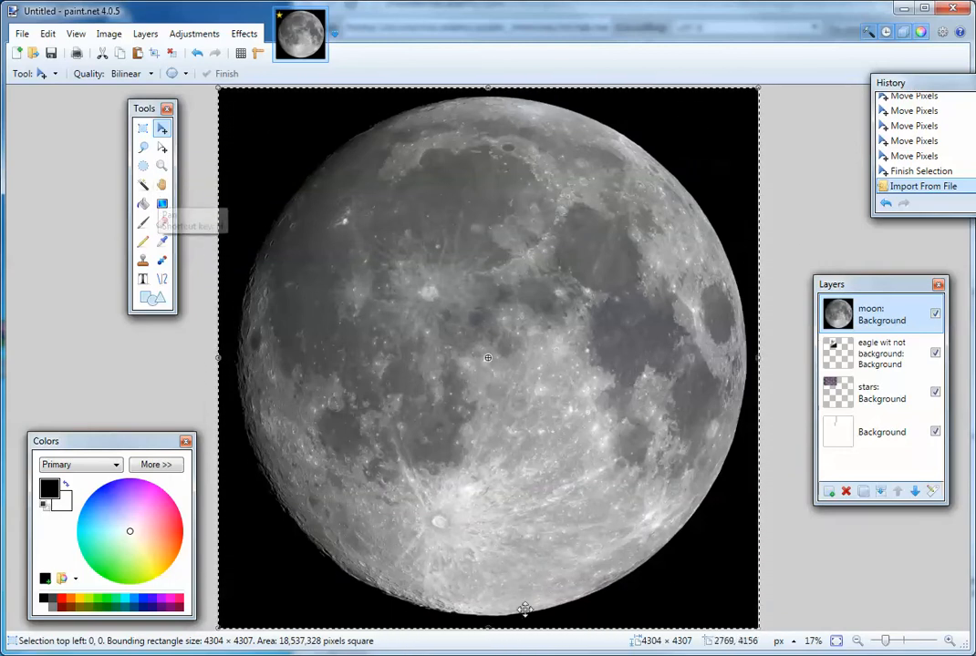
left_click(145, 168)
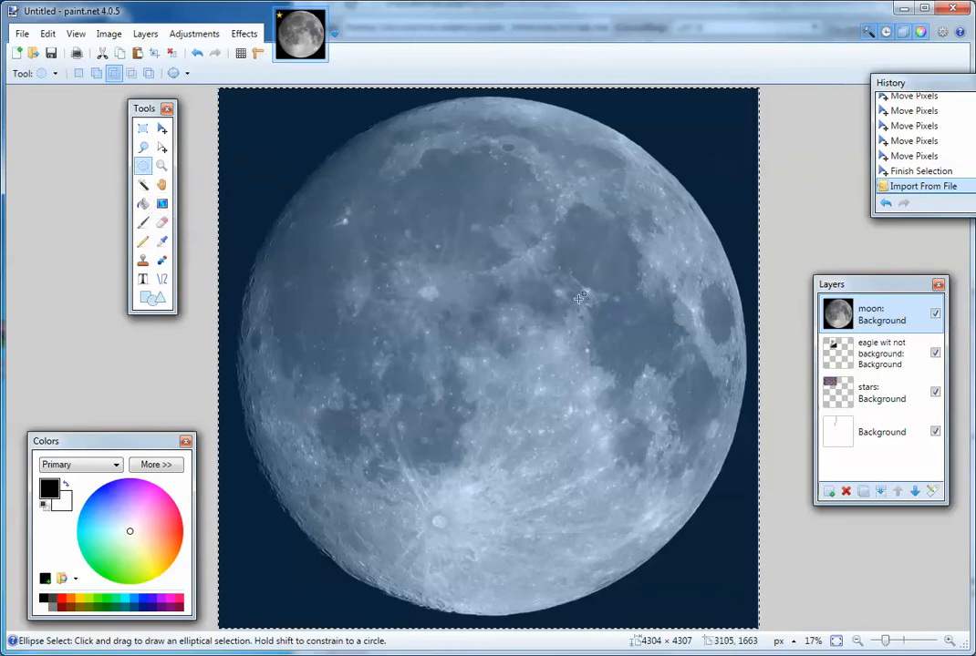
left_click(109, 78)
left_click(746, 351)
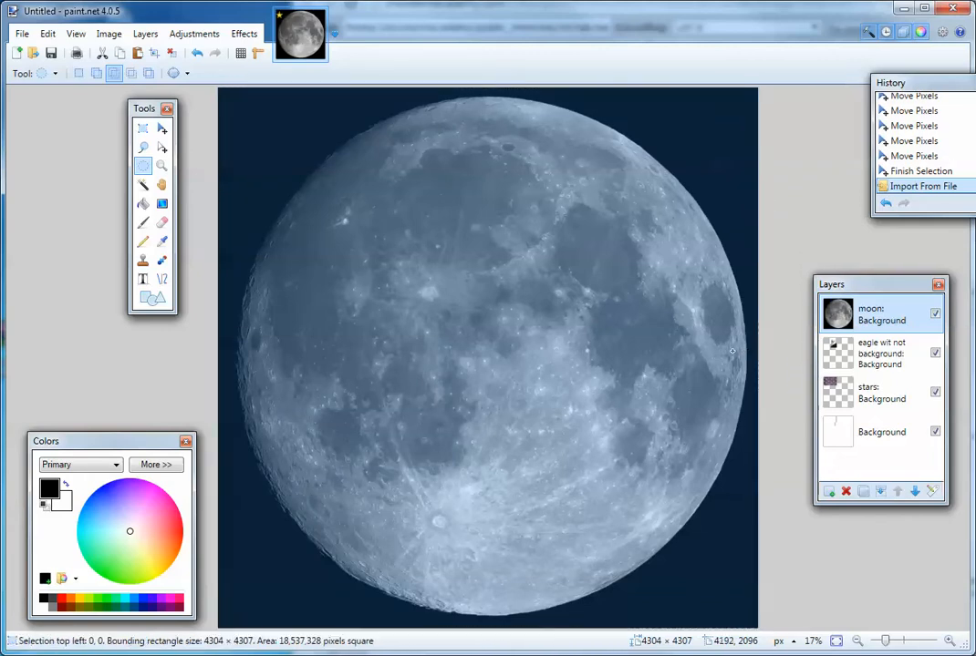
left_click_drag(690, 349, 241, 369)
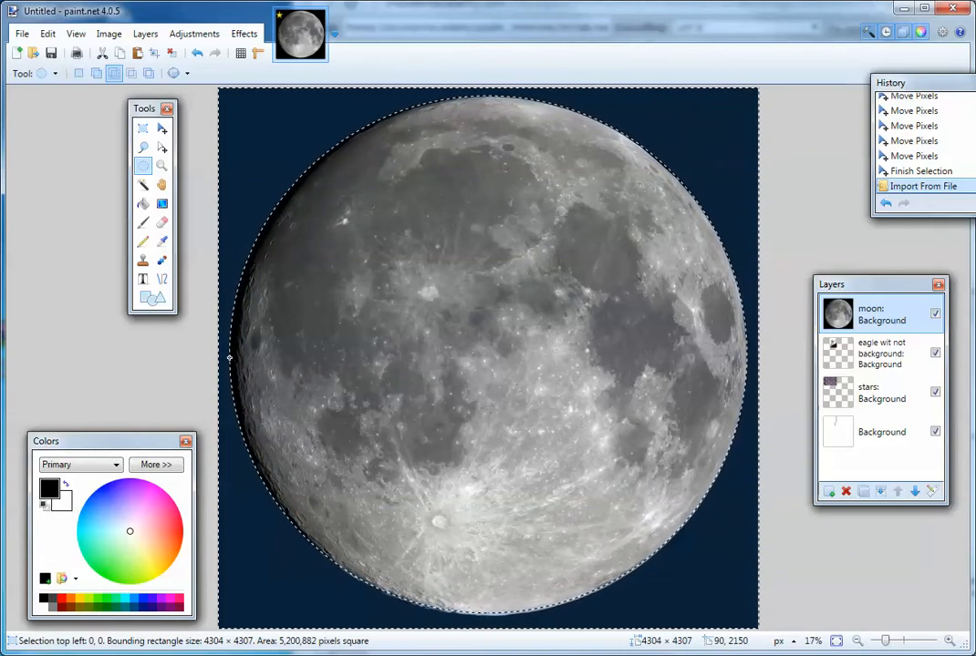
left_click_drag(229, 357, 230, 359)
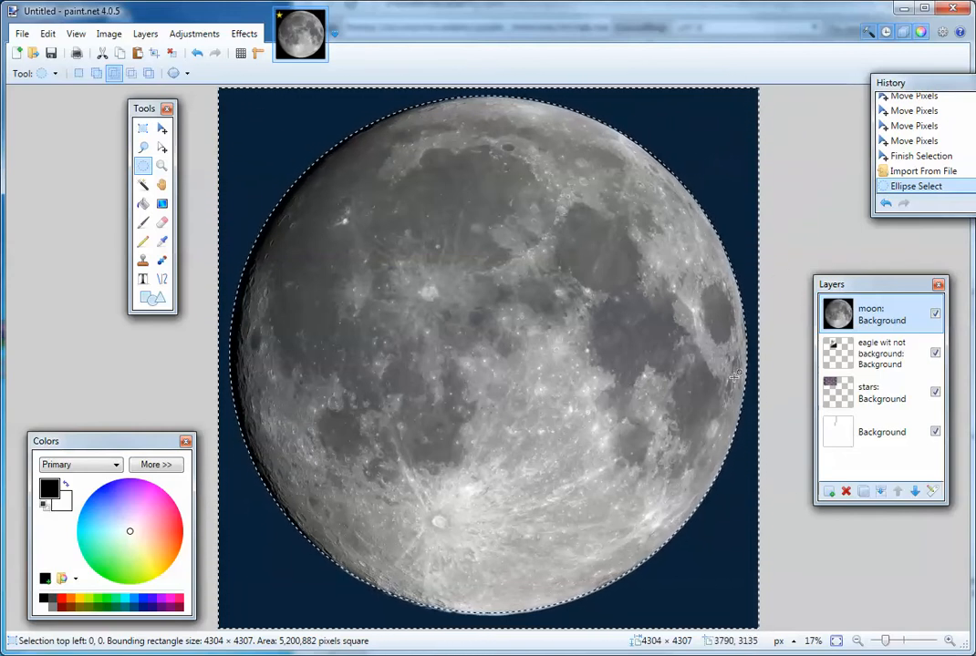
- Erase the selected black surroundings of the moon and nudge the moon layer's pixels down to 0, 18
key("Delete")
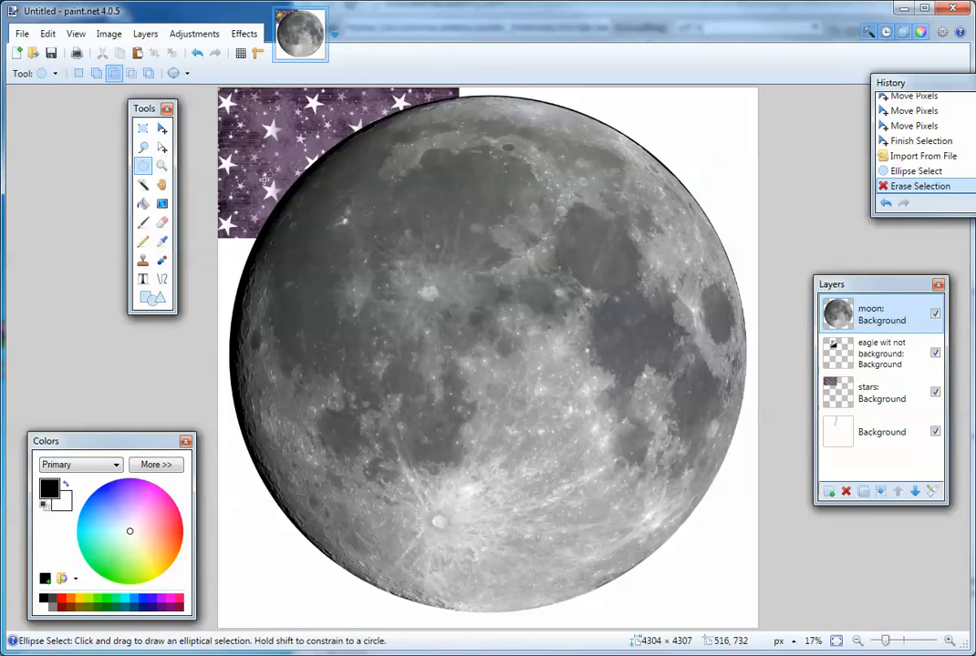
left_click(161, 128)
mouse_move(509, 294)
left_mouse_down()
mouse_move(496, 270)
mouse_move(521, 291)
left_mouse_up()
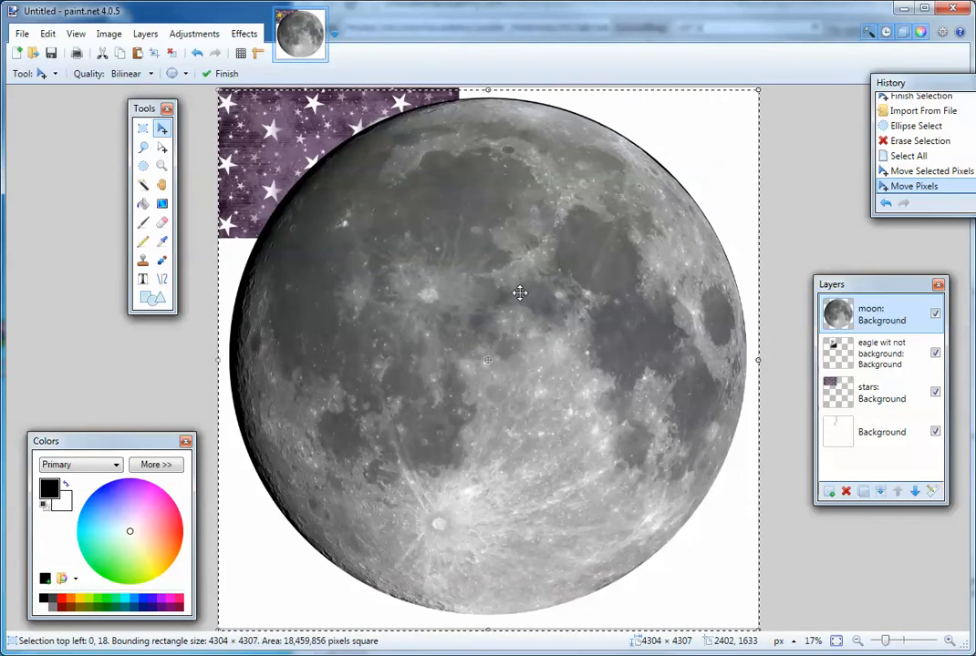
- Start Rotate / Zoom on the moon layer with the zoom at 0.28 and the pan at -0.65, -0.72
left_click(145, 33)
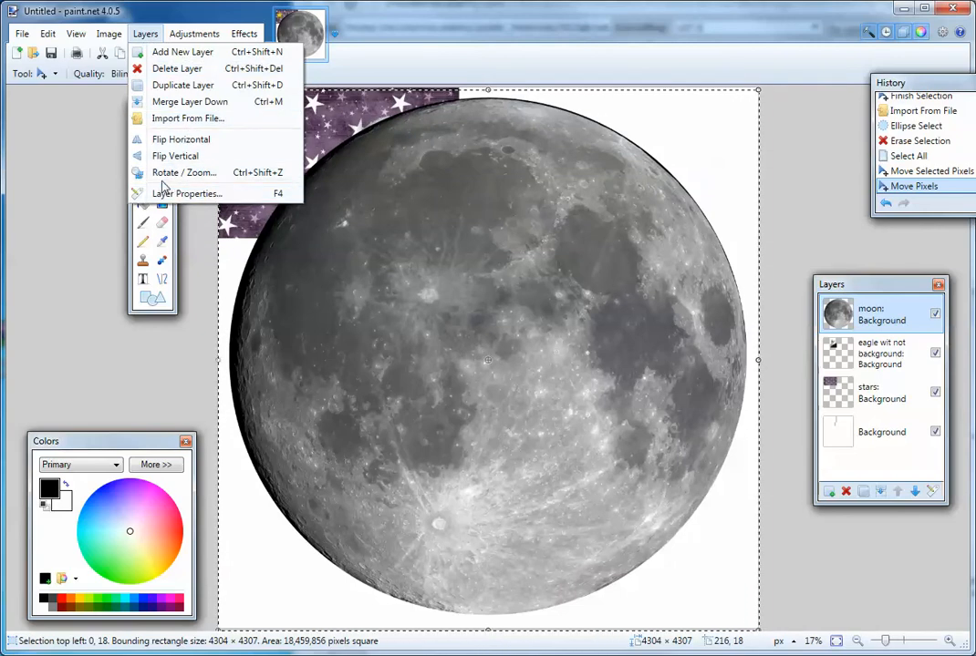
left_click(206, 174)
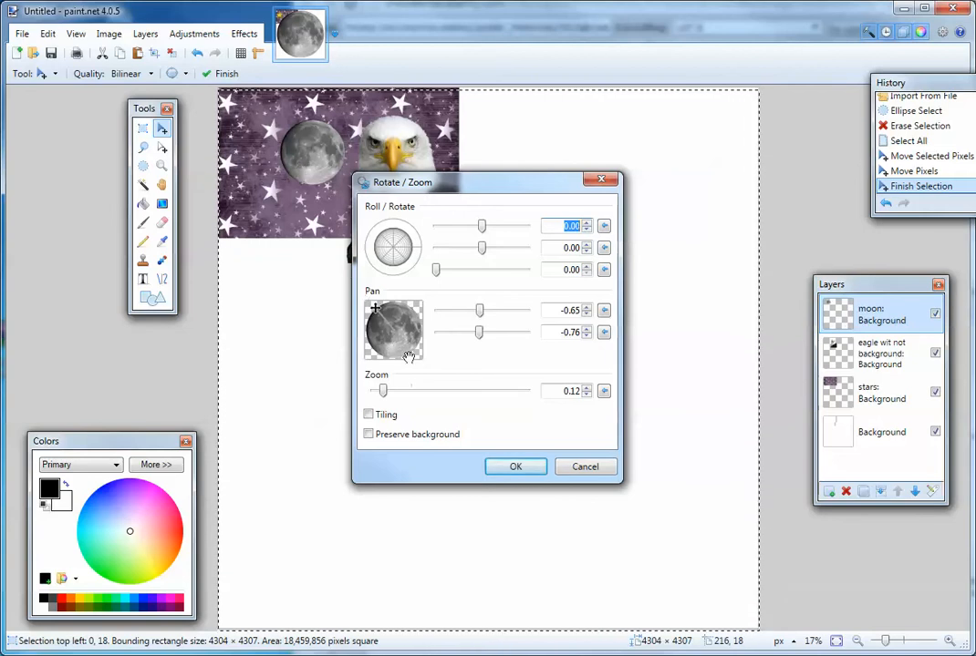
left_click(415, 392)
left_click(414, 392)
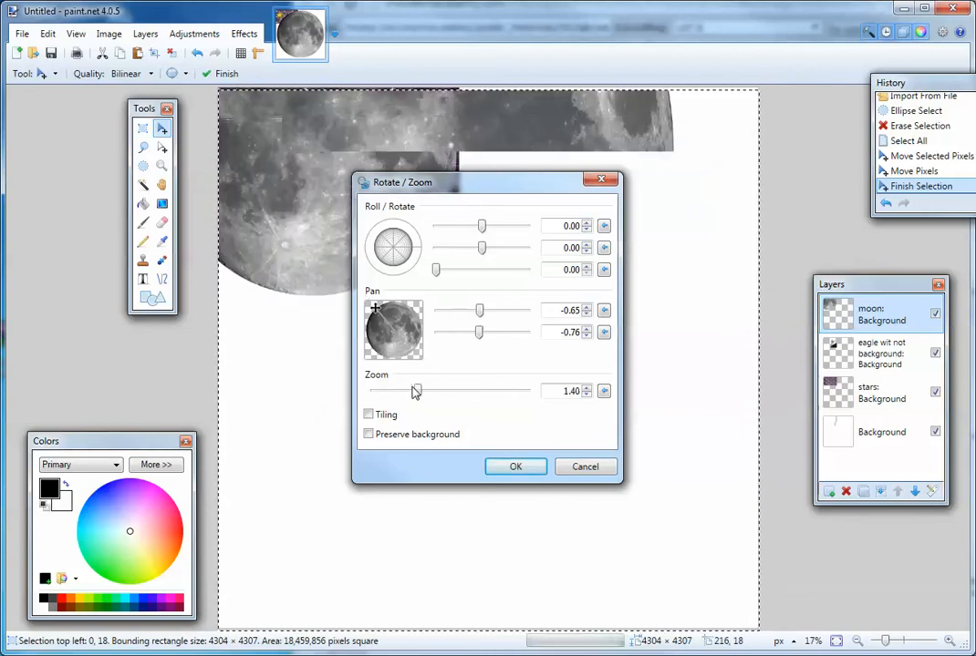
left_click_drag(418, 392, 391, 394)
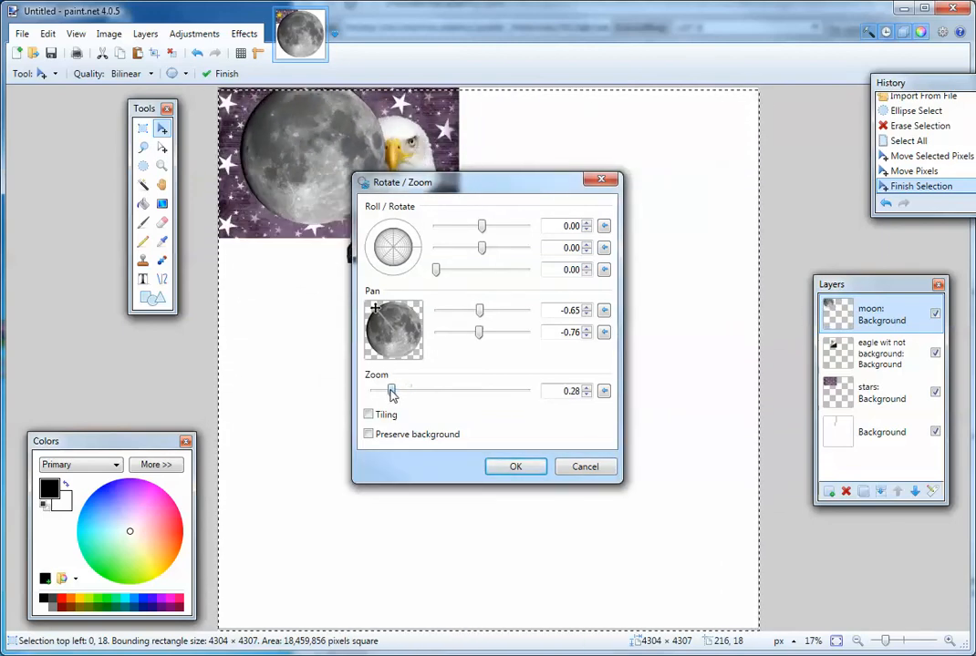
left_click(587, 329)
left_click(586, 329)
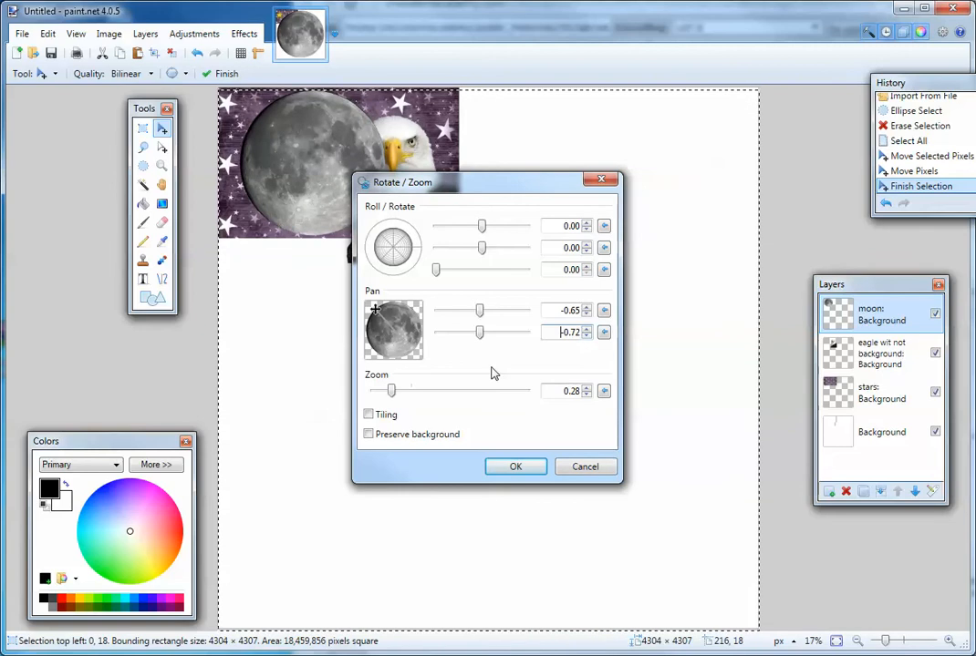
- Reduce the moon's zoom to 0.16, moving the Rotate / Zoom dialog clear of the pictures
left_click(587, 396)
left_click(587, 395)
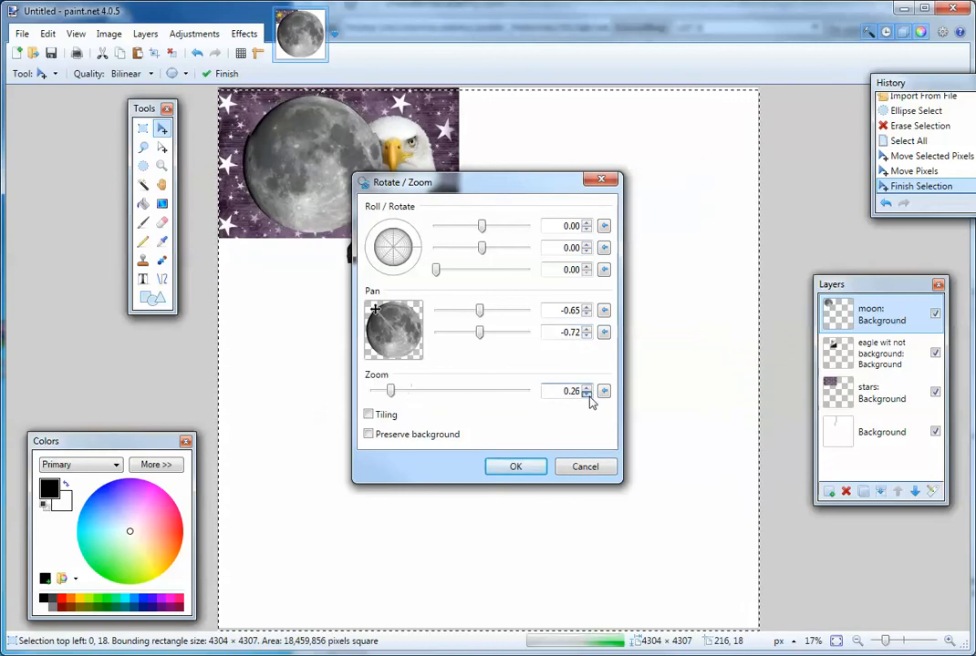
left_click(587, 396)
left_click(588, 396)
left_click(587, 395)
left_click(587, 396)
left_click_drag(510, 194, 672, 149)
left_click(749, 351)
left_click(749, 351)
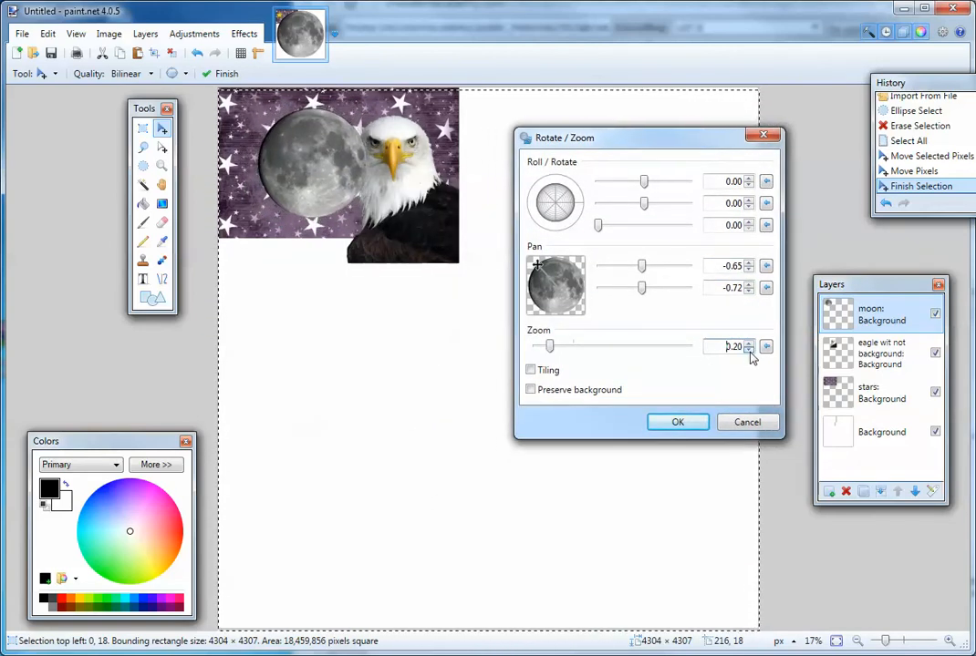
left_click(748, 351)
left_click(749, 351)
left_click(749, 351)
left_click(749, 351)
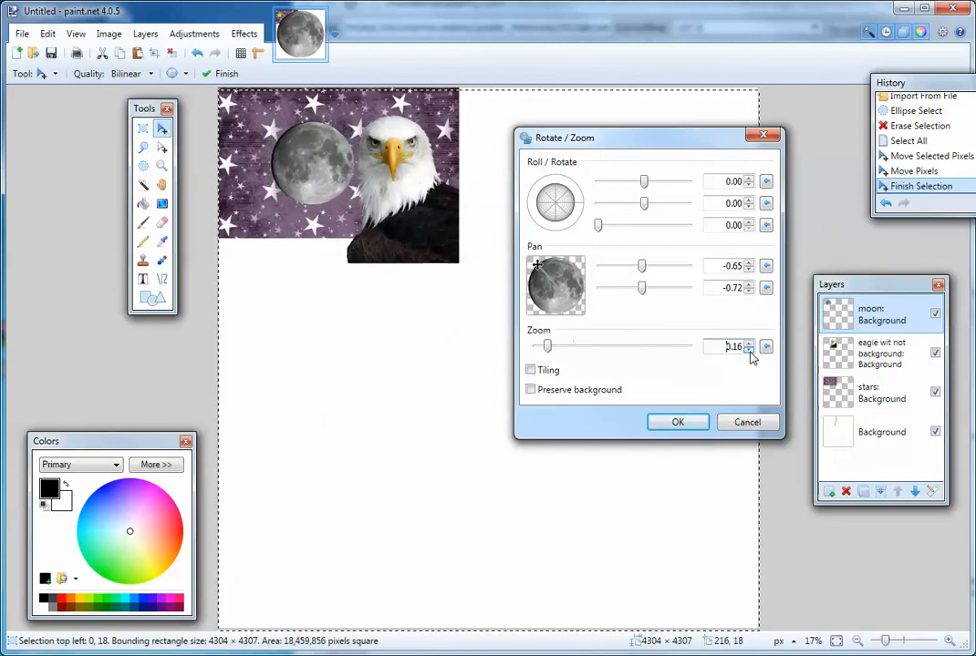
- Adjust the moon's vertical pan to -0.73
left_click(747, 283)
left_click(747, 283)
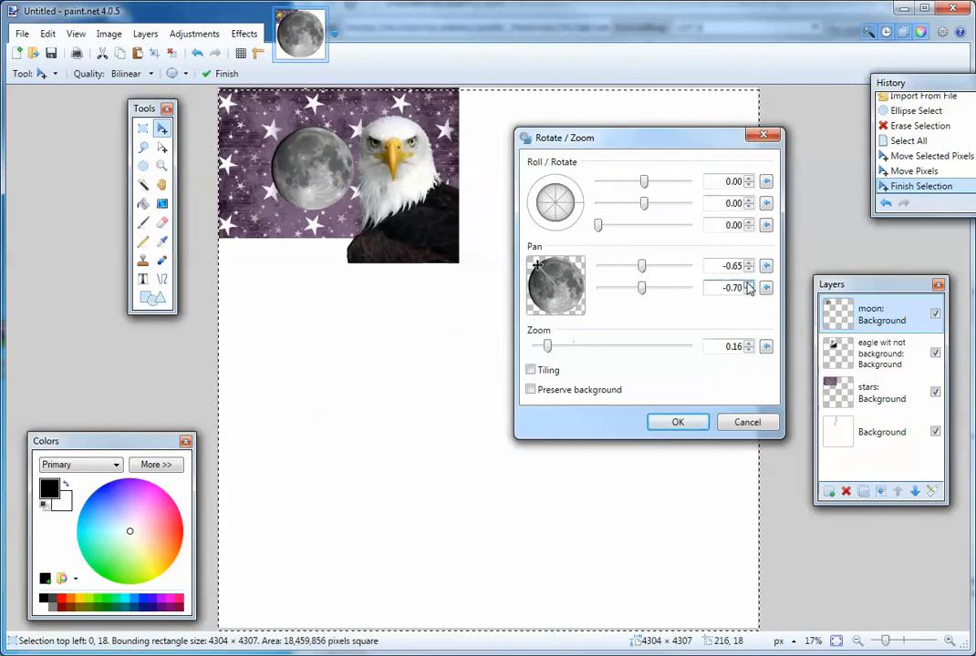
left_click(747, 292)
left_click(747, 292)
left_click(747, 292)
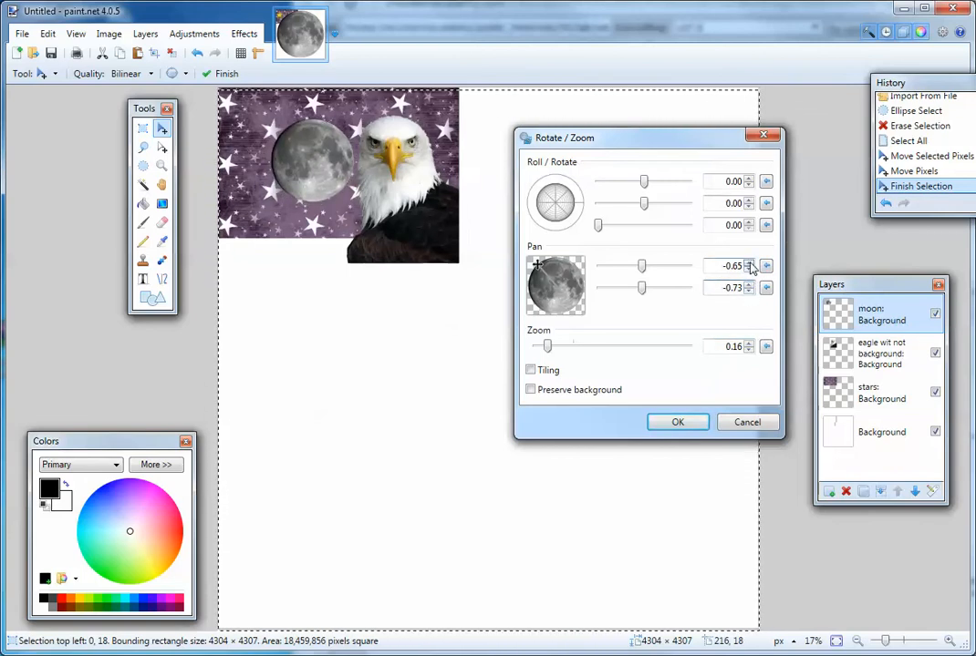
- Set the moon's horizontal pan to -0.74 and apply the Rotate / Zoom
left_click(748, 261)
left_click(748, 270)
left_click(748, 270)
left_click(748, 270)
left_click(748, 271)
left_click(748, 271)
left_click(749, 271)
left_click(748, 270)
left_click(748, 271)
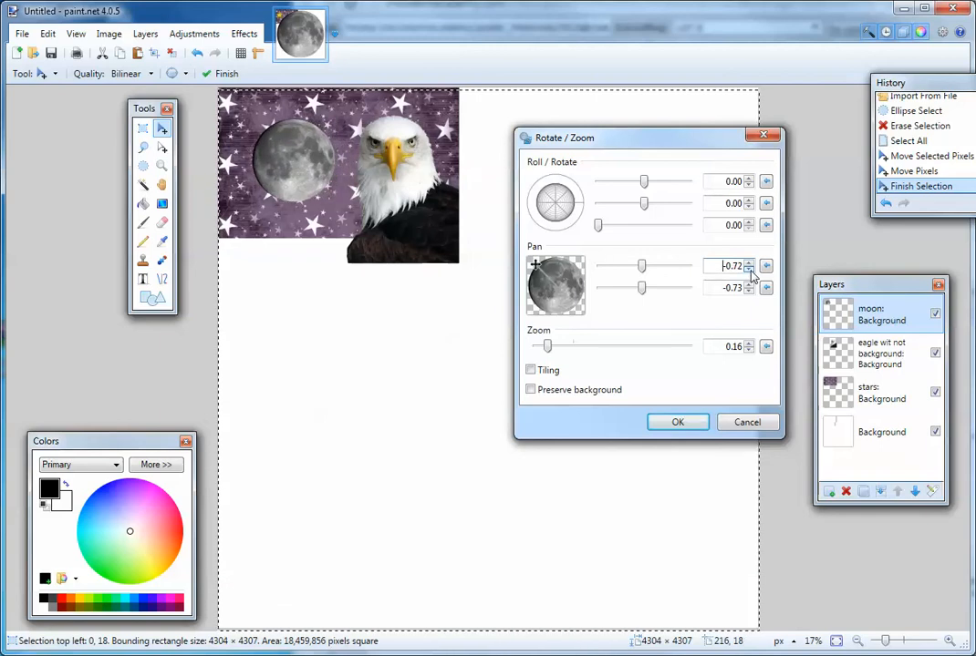
left_click(749, 270)
left_click(749, 271)
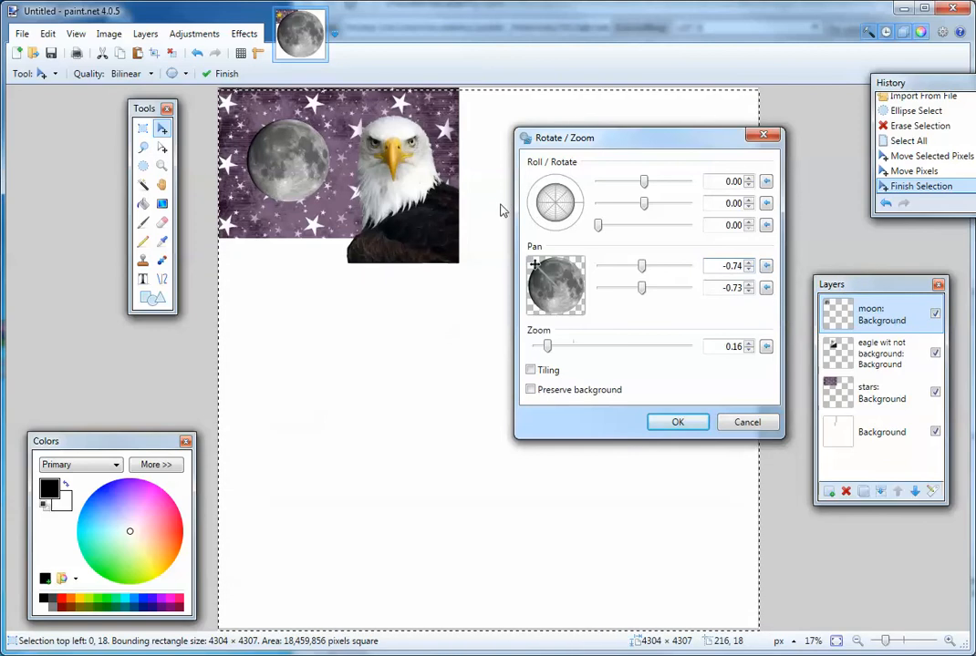
left_click(676, 424)
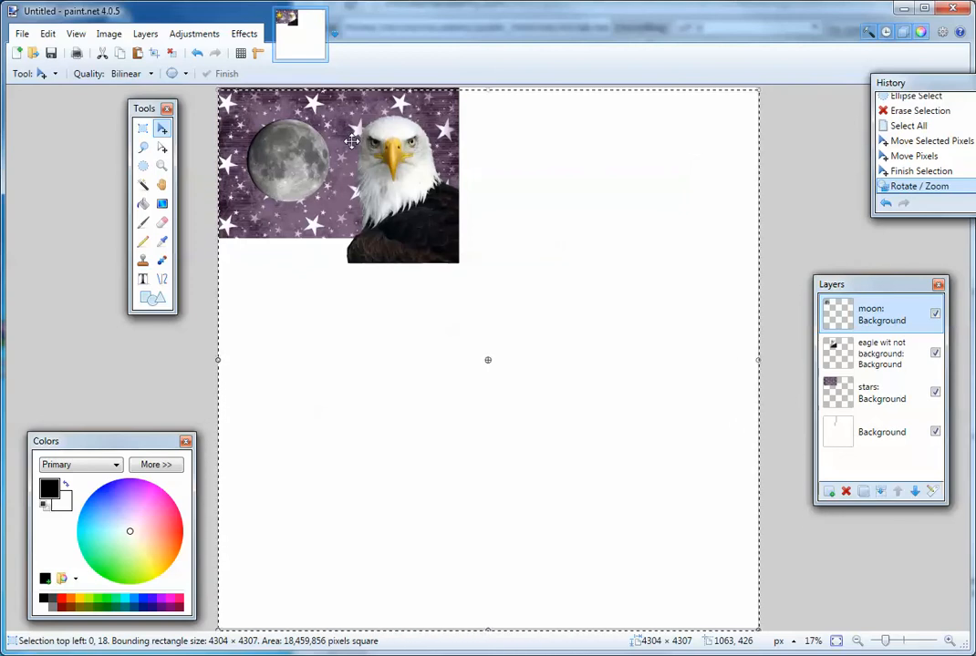
- Try moving the moon layer's pixels over the eagle to 955, 213, and undo the move
key("ctrl+plus")
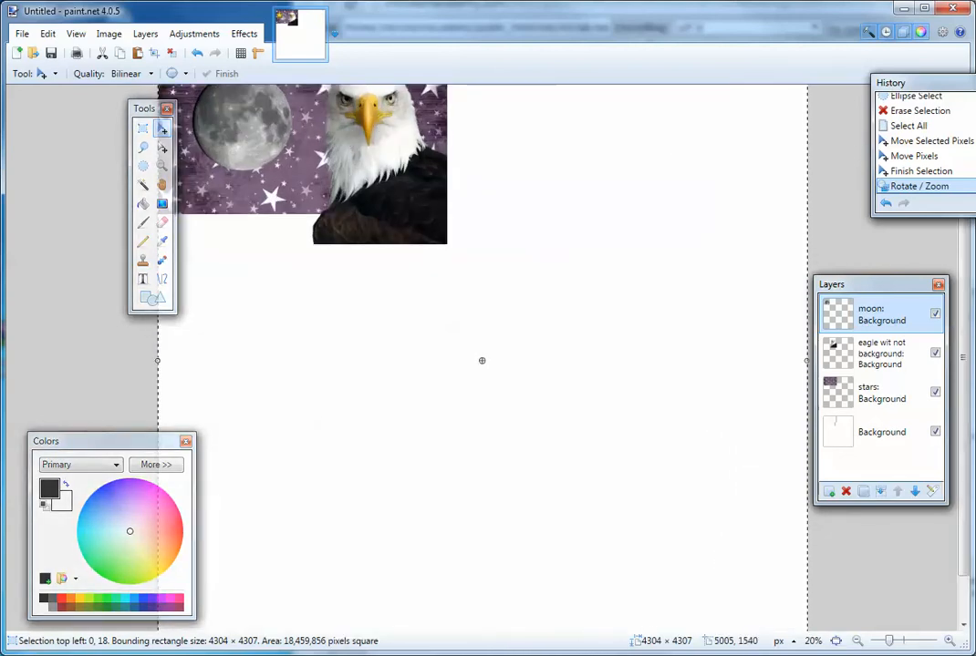
left_click_drag(964, 343, 973, 272)
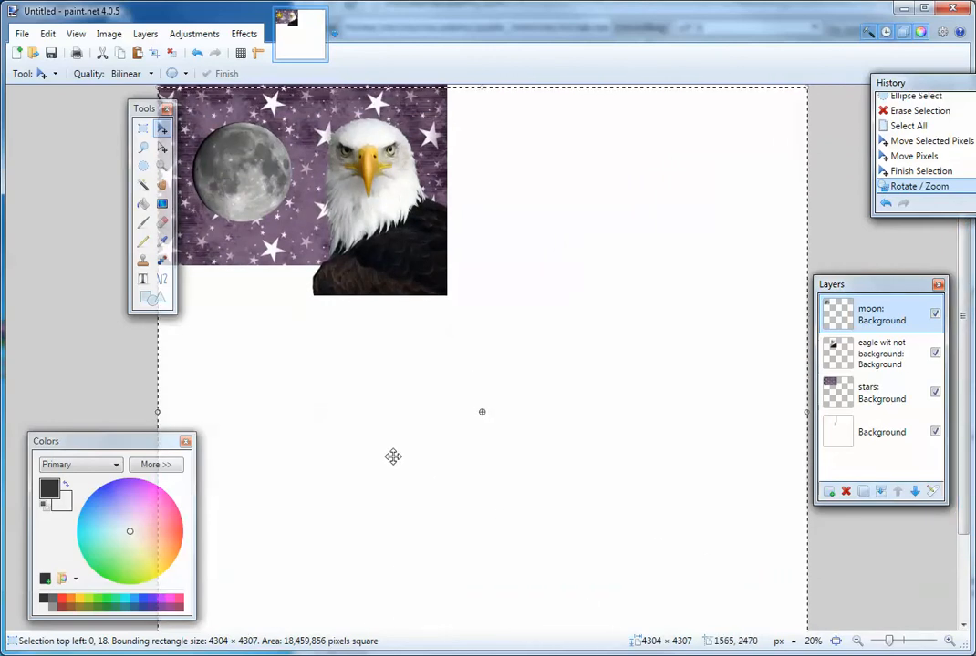
left_click_drag(395, 458, 540, 489)
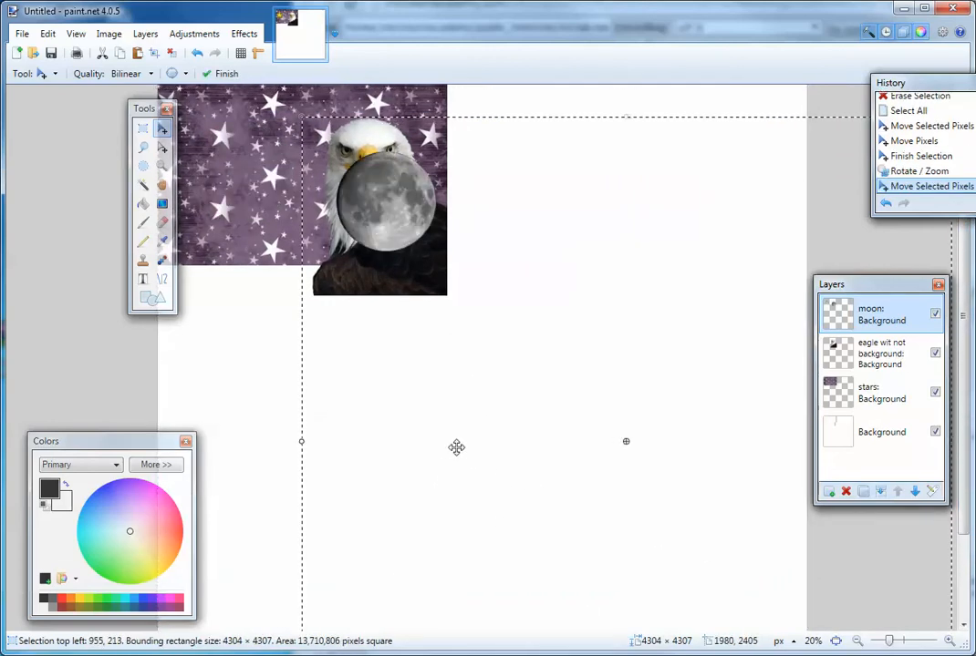
key("ctrl+z")
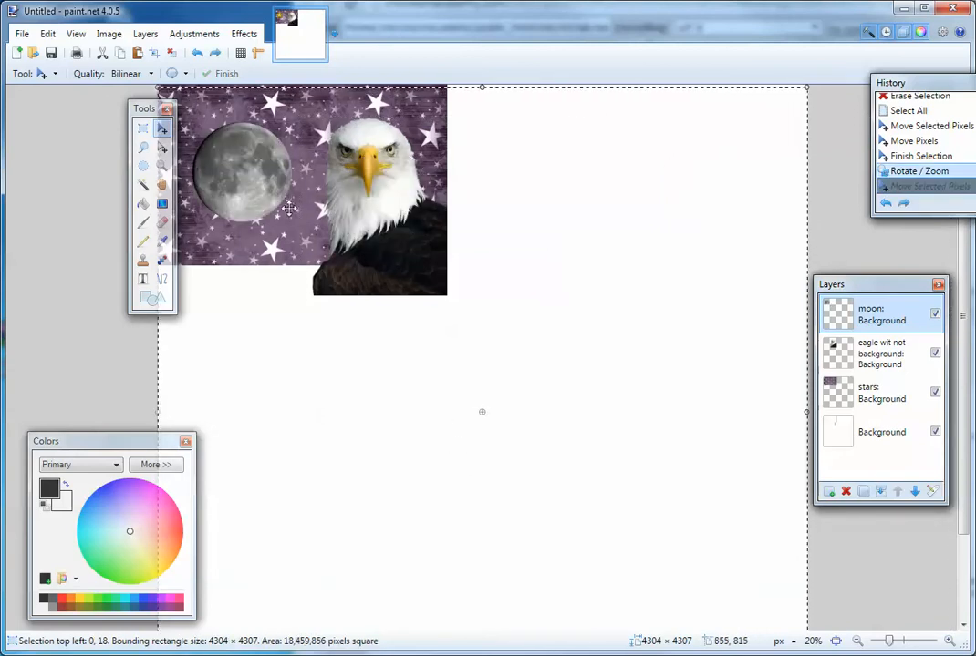
- Move the Tools window off the canvas and add a new layer named "Text" above the moon
left_click_drag(146, 109, 103, 111)
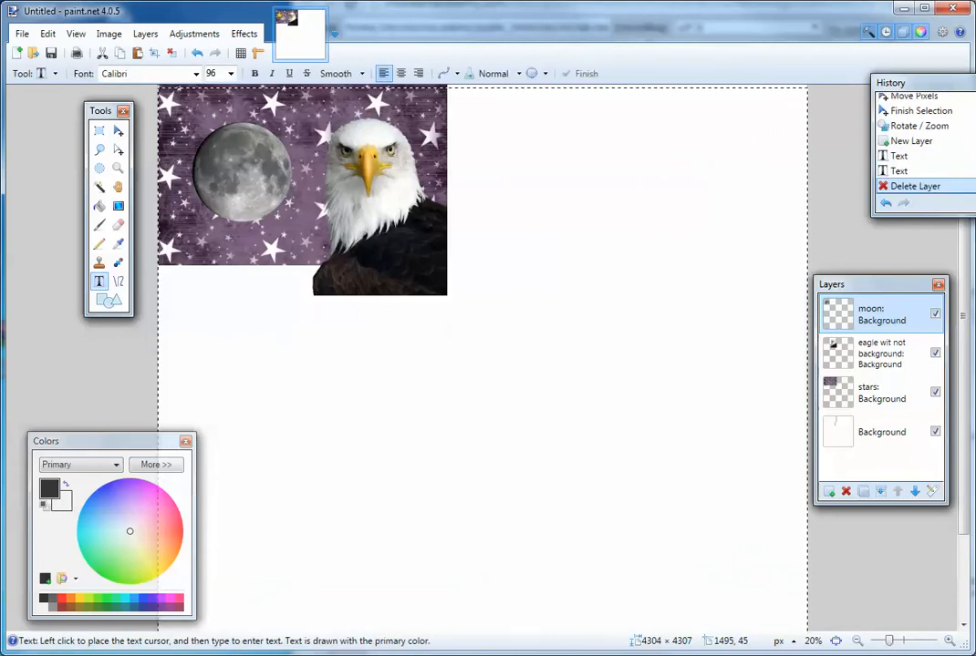
left_click(830, 492)
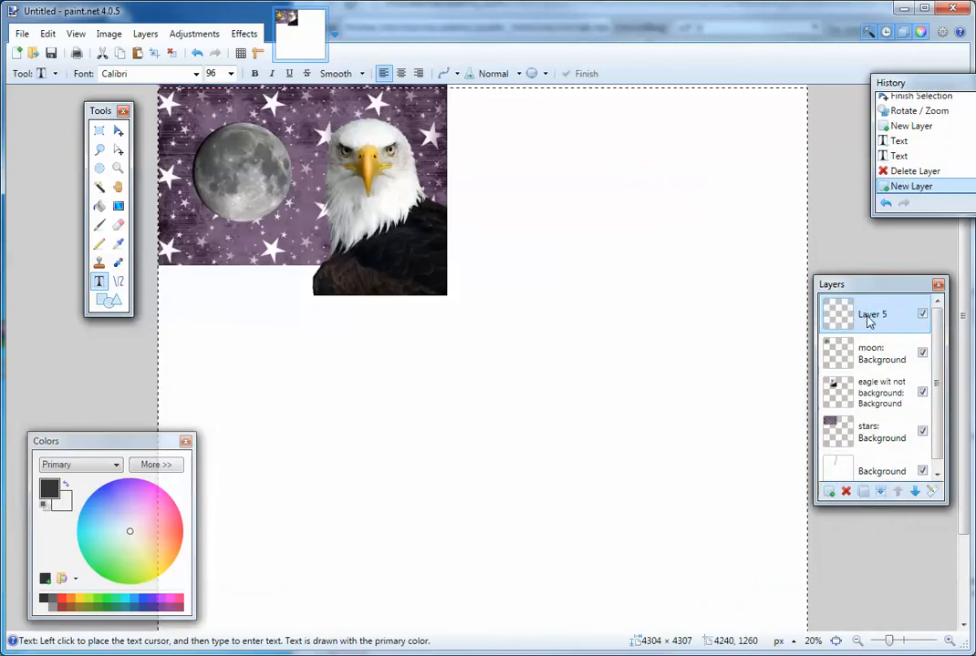
double_click(873, 317)
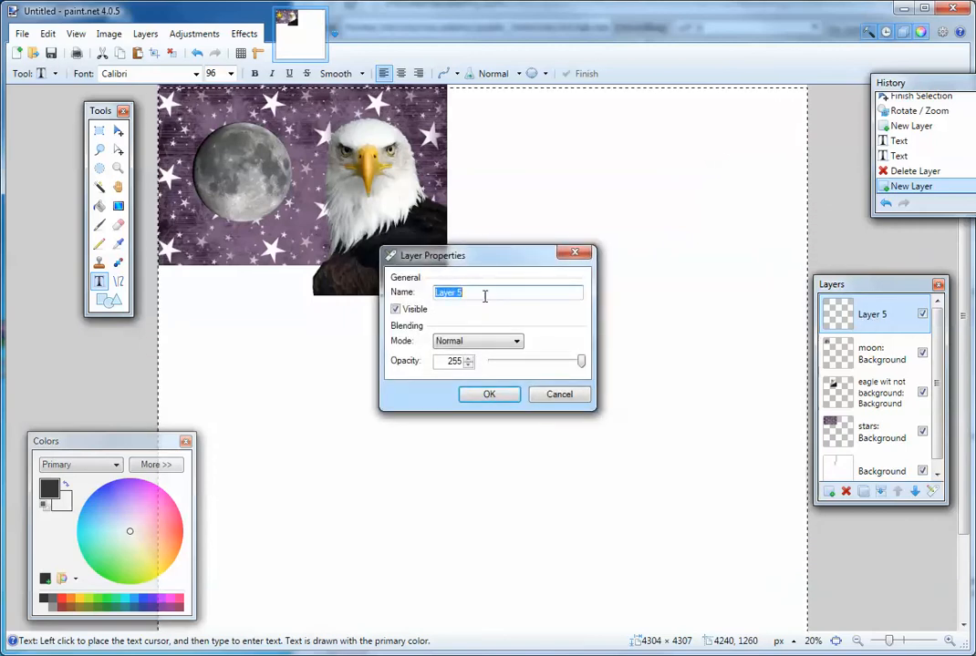
key("BackSpace")
left_click(485, 396)
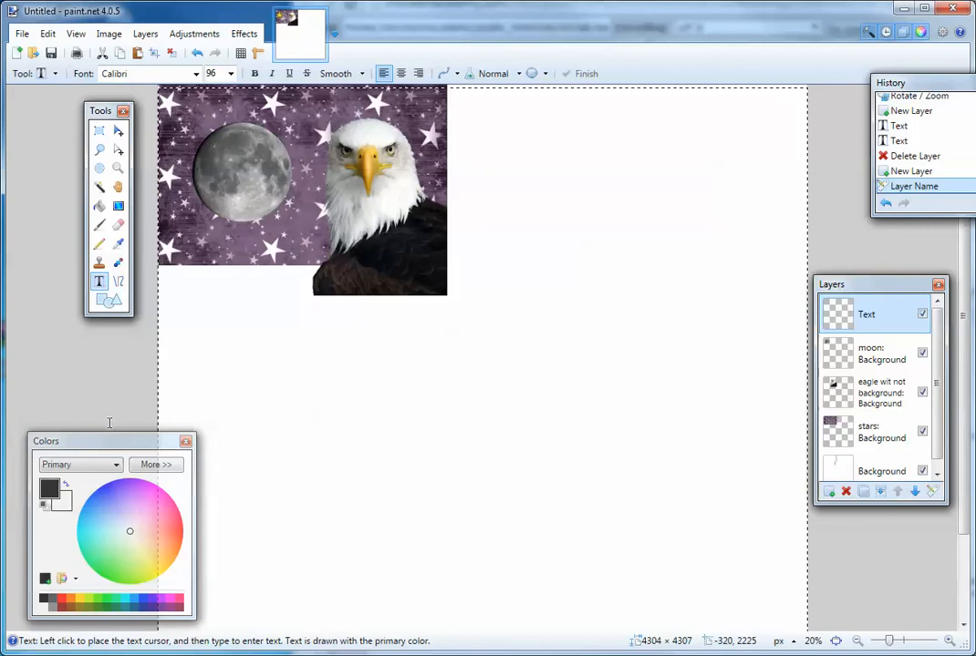
- Set the text font to Cooper Black at size 96 and the primary color to light yellow
left_click_drag(107, 442, 117, 431)
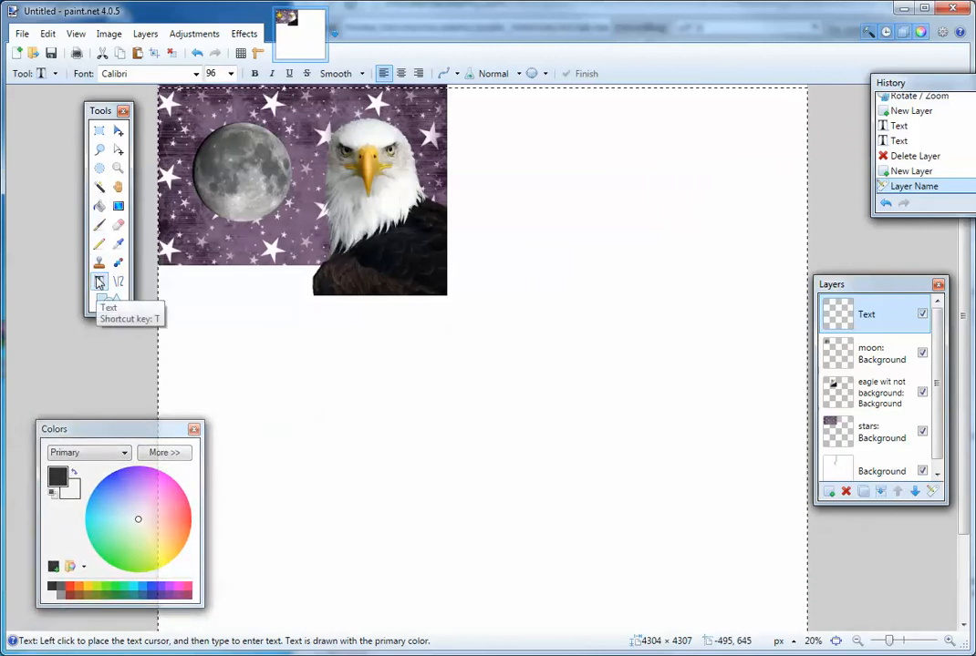
left_click(231, 74)
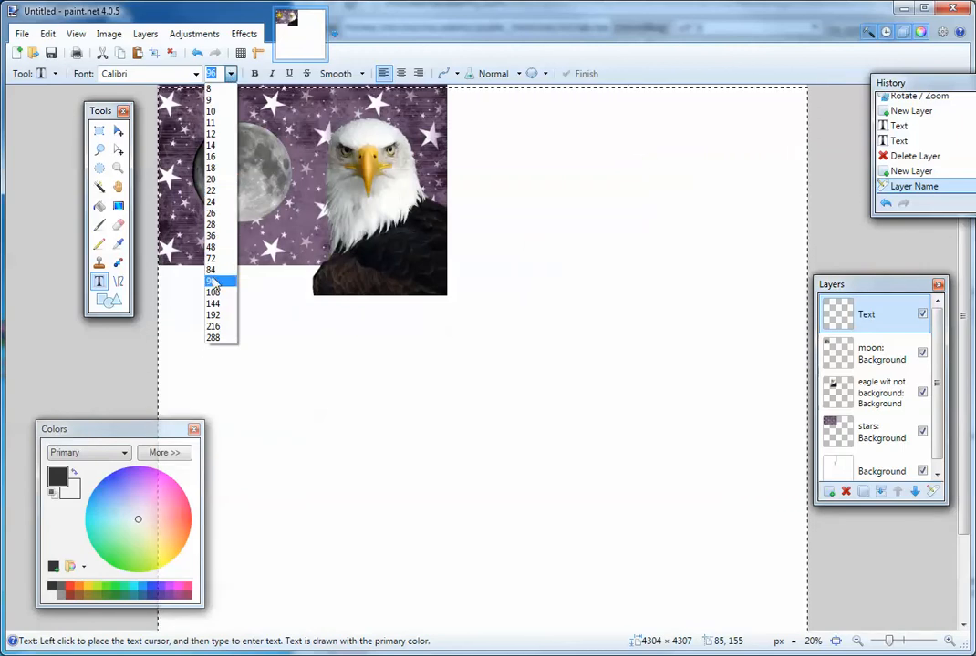
left_click(216, 282)
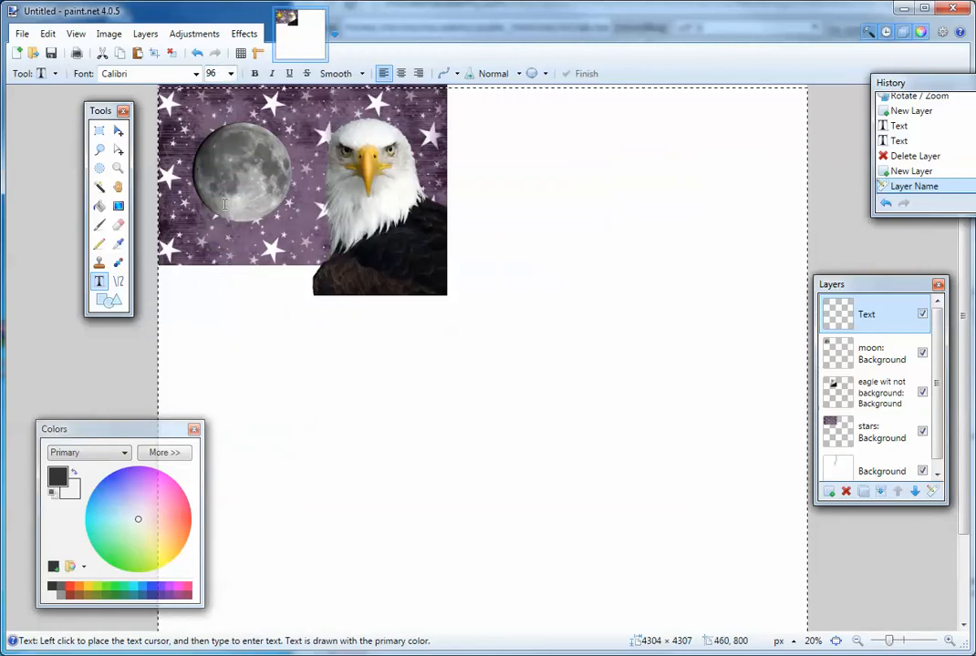
left_click(195, 73)
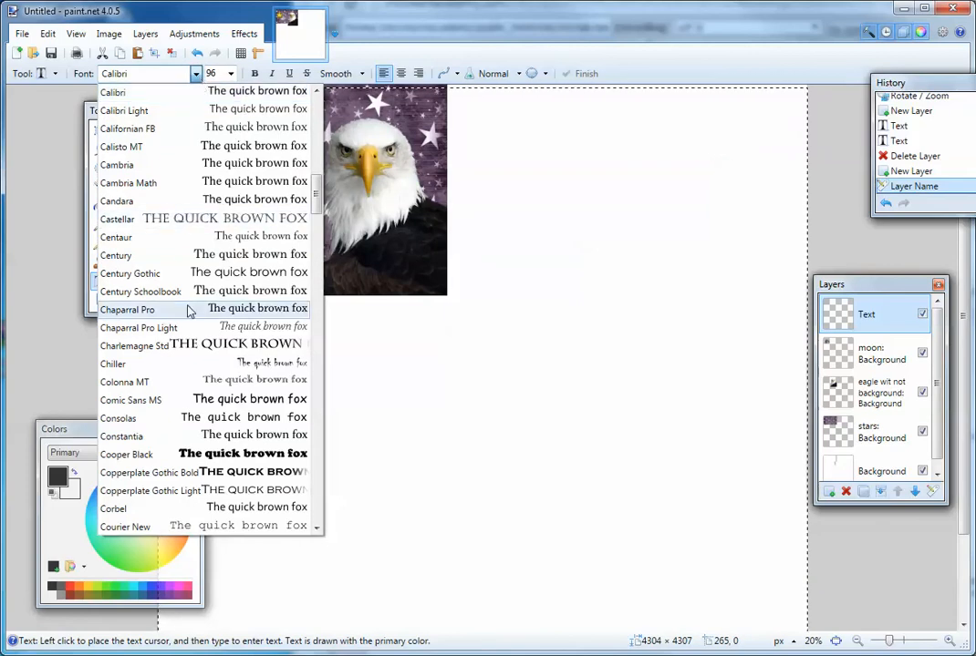
left_click(195, 453)
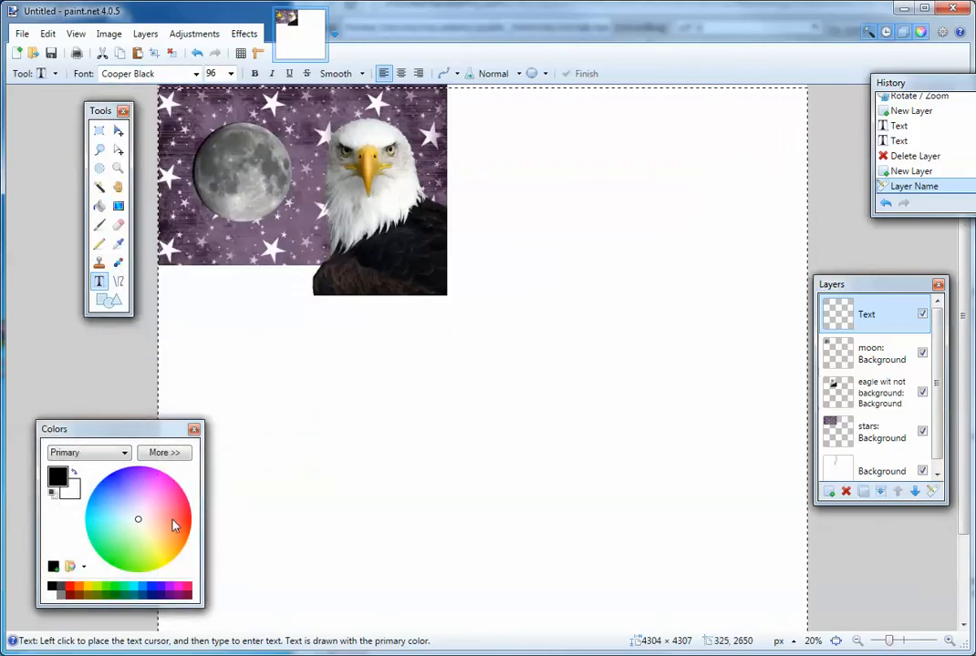
left_click_drag(146, 436, 258, 357)
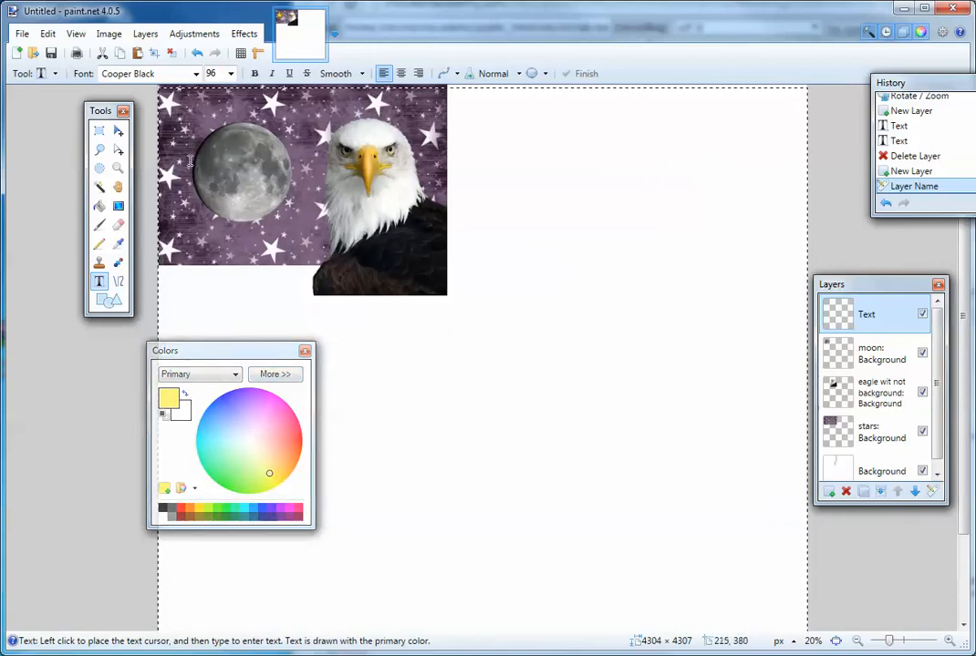
- Write "The Eagle Has Landed!" on the Text layer, starting just below the moon
left_click(179, 245)
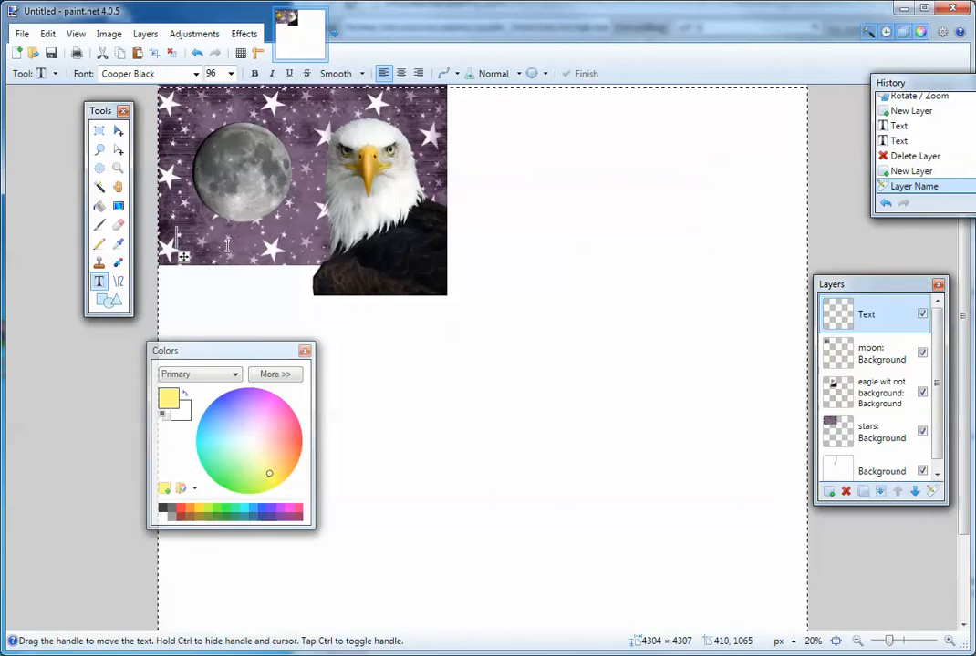
type("The")
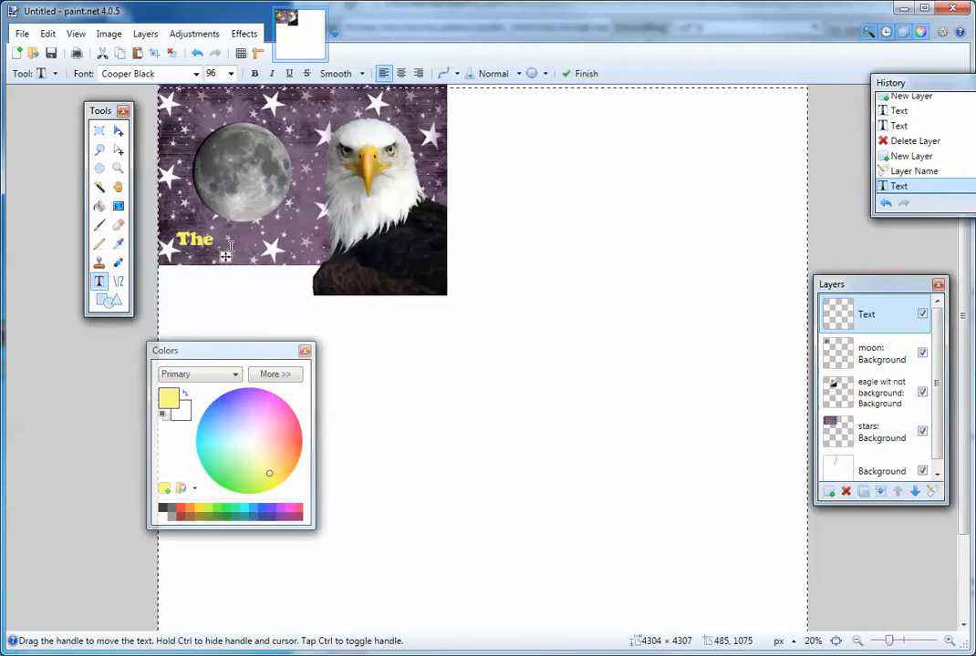
type(" Eagle")
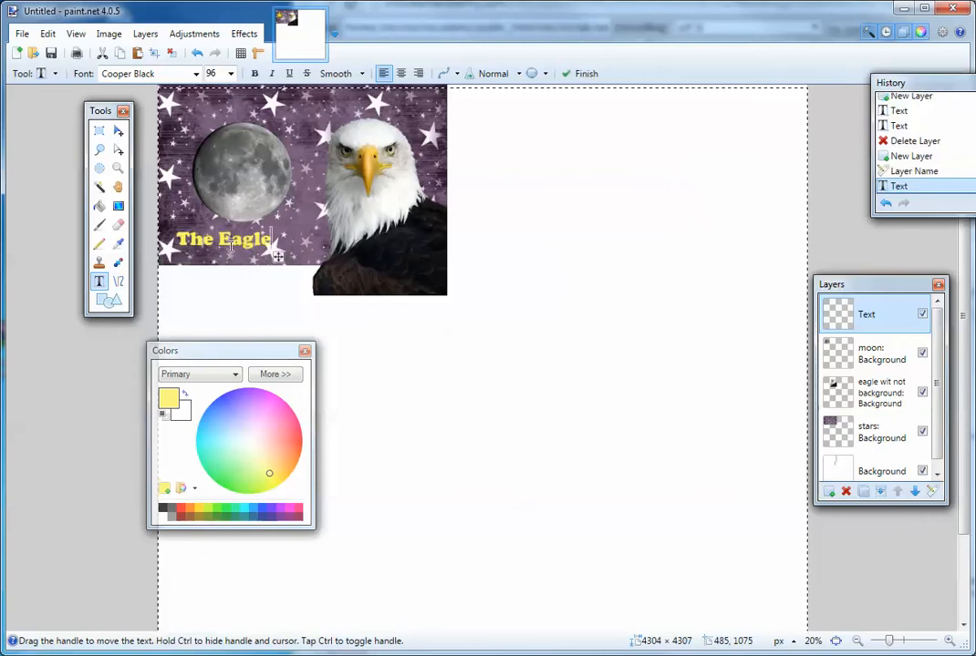
type(" Has Land")
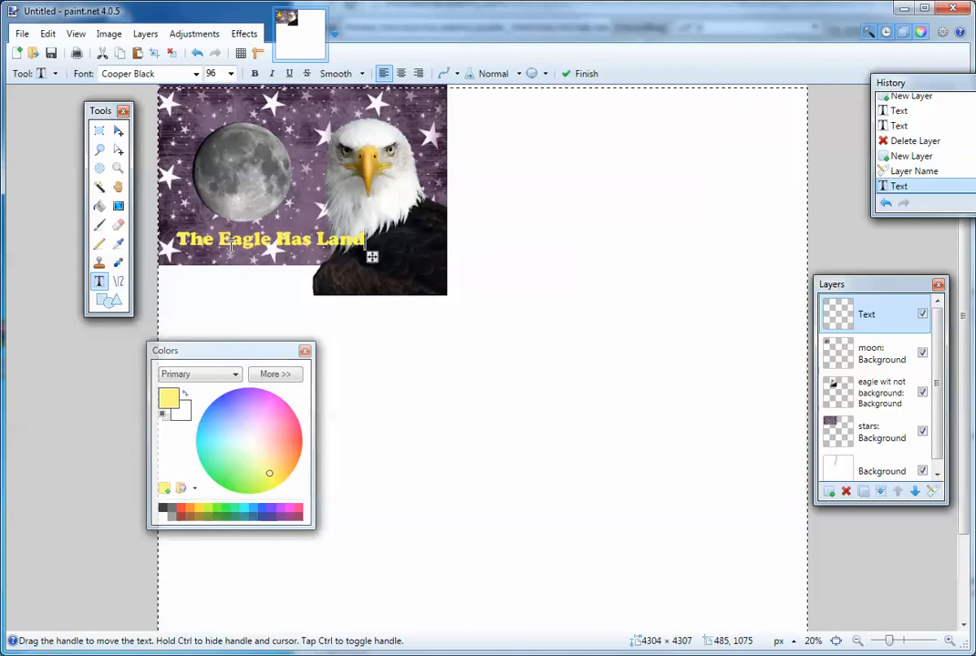
type("ed.")
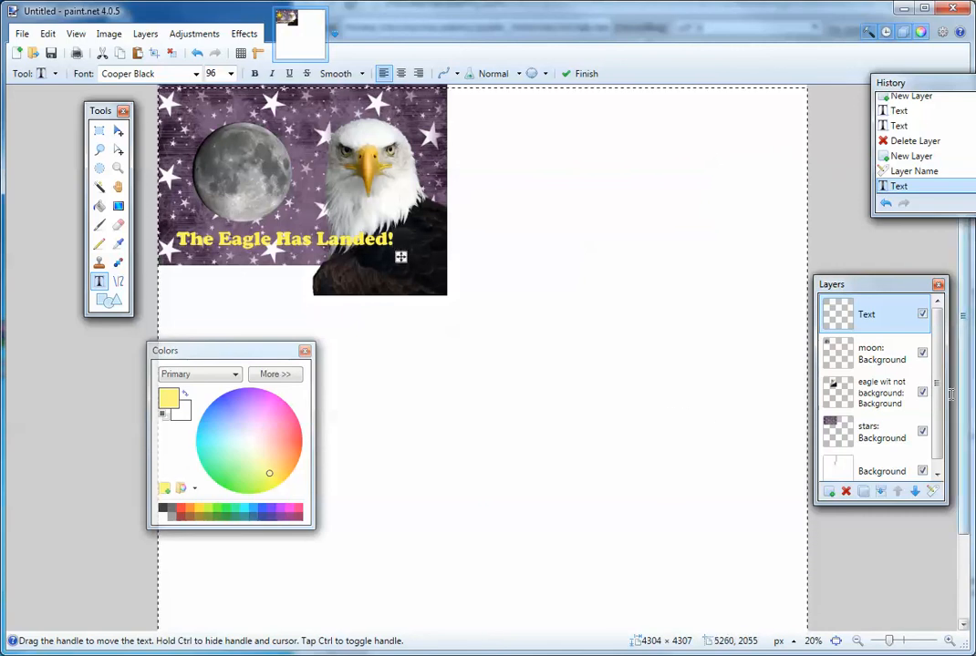
left_click_drag(937, 392, 946, 423)
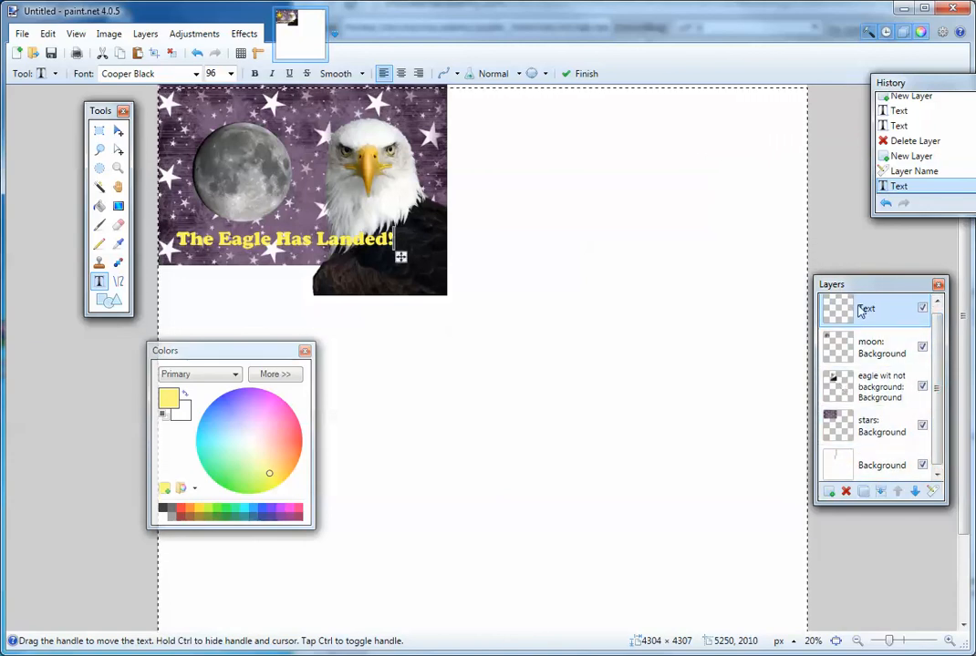
- Merge the Text, moon, eagle and stars layers down into the single Background layer
left_click(881, 492)
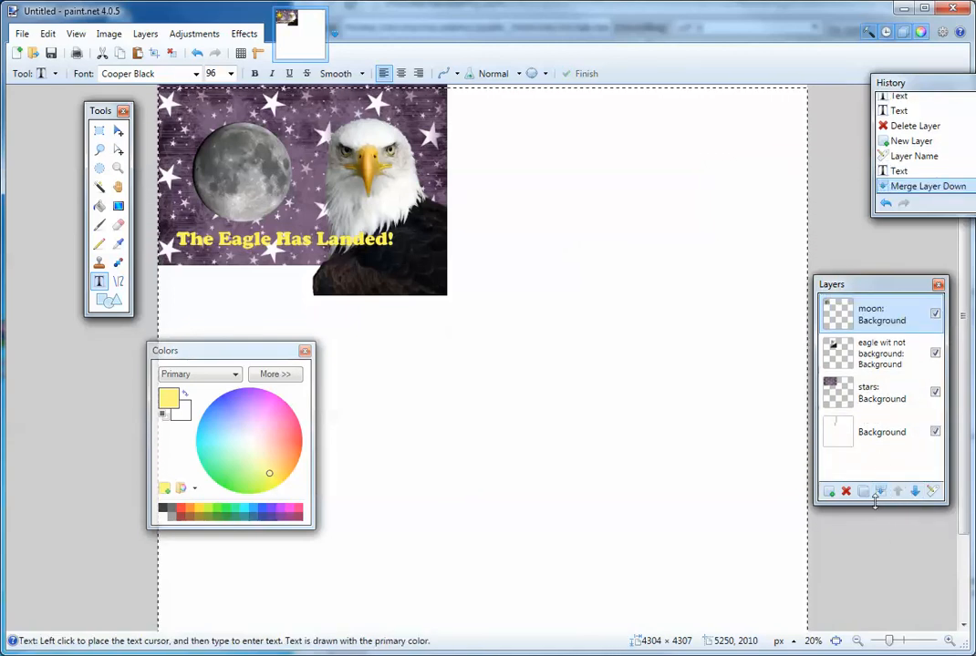
left_click(883, 492)
left_click(883, 493)
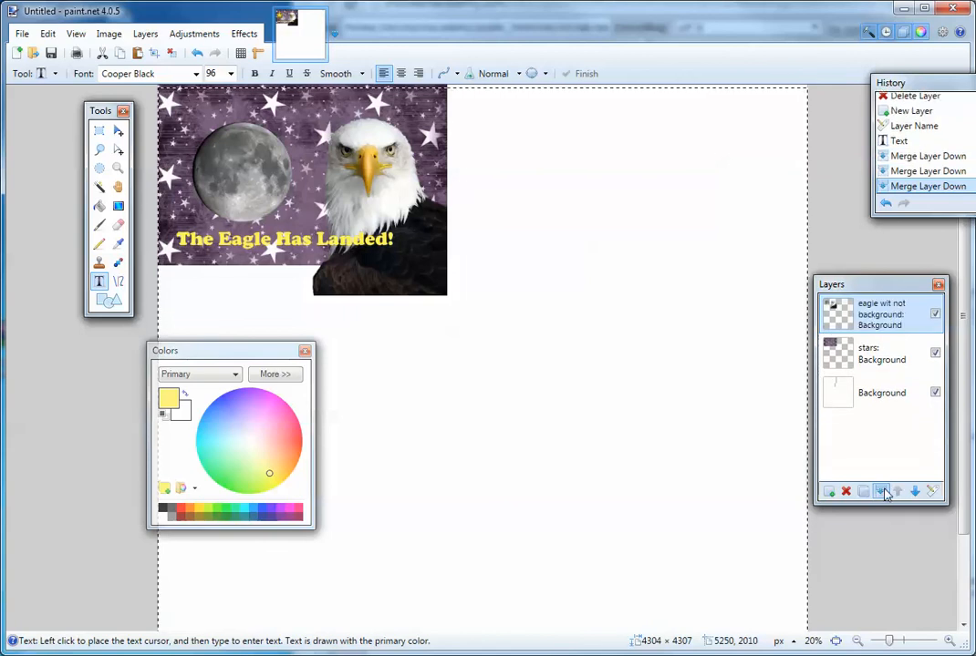
left_click(882, 493)
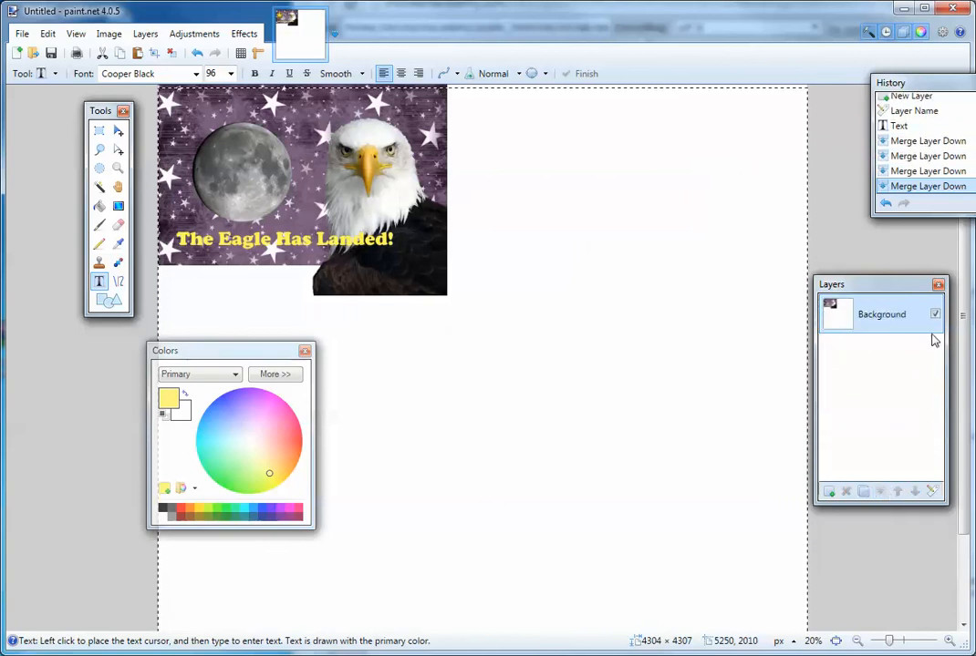
- Subtract a rectangle over the starry picture area from a full-canvas selection, and try cropping to the result before undoing the crop
left_click(100, 131)
key("ctrl+a")
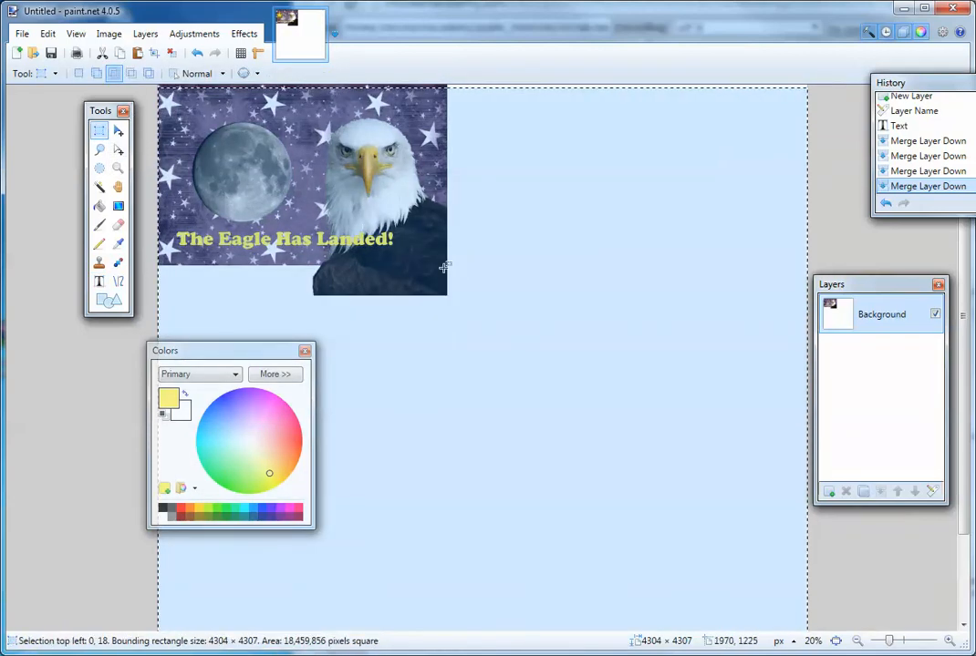
left_click_drag(442, 259, 163, 89)
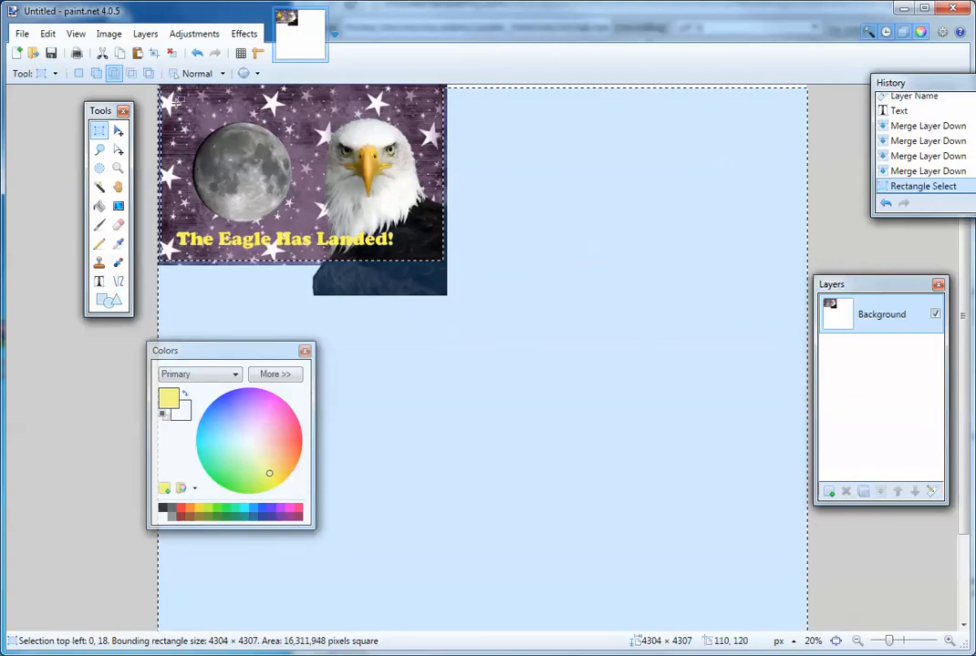
left_click(156, 58)
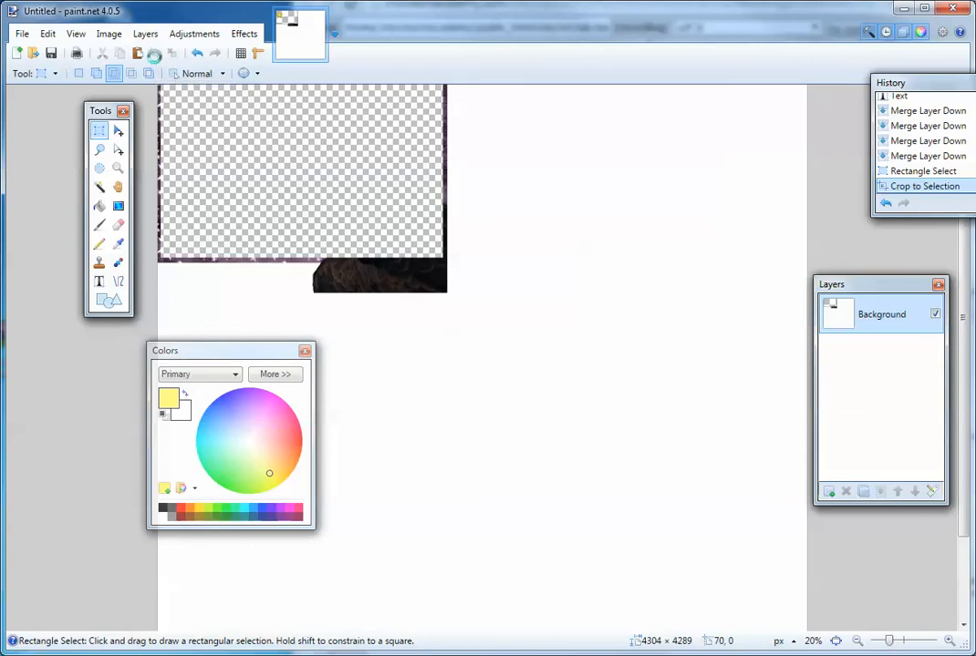
key("ctrl+z")
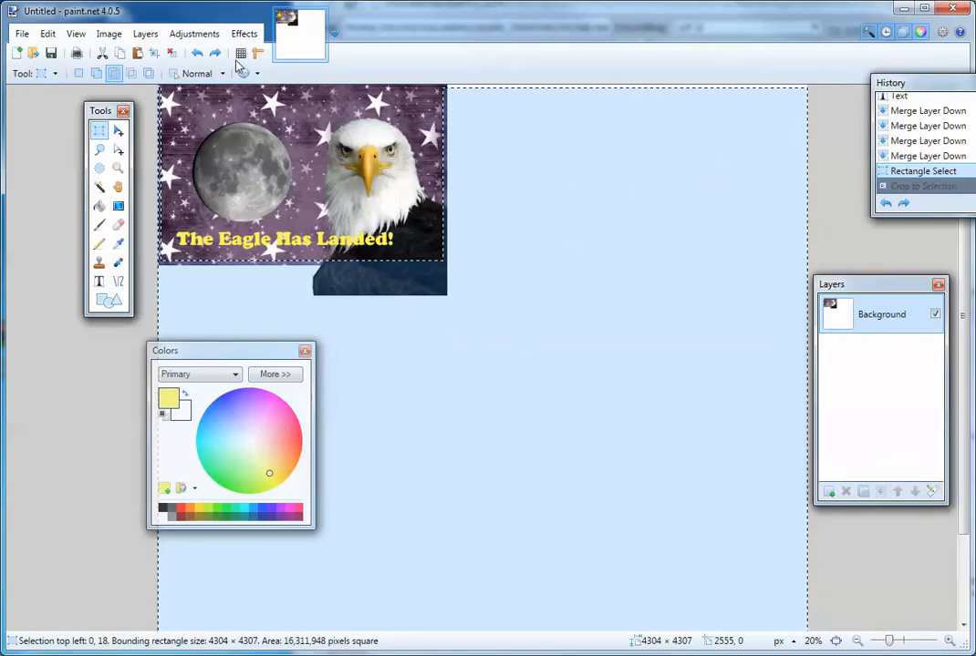
- Invert the selection, subtract the leftover strip beyond the picture's right edge, and crop the image to about 1891 × 1166 px
left_click(48, 33)
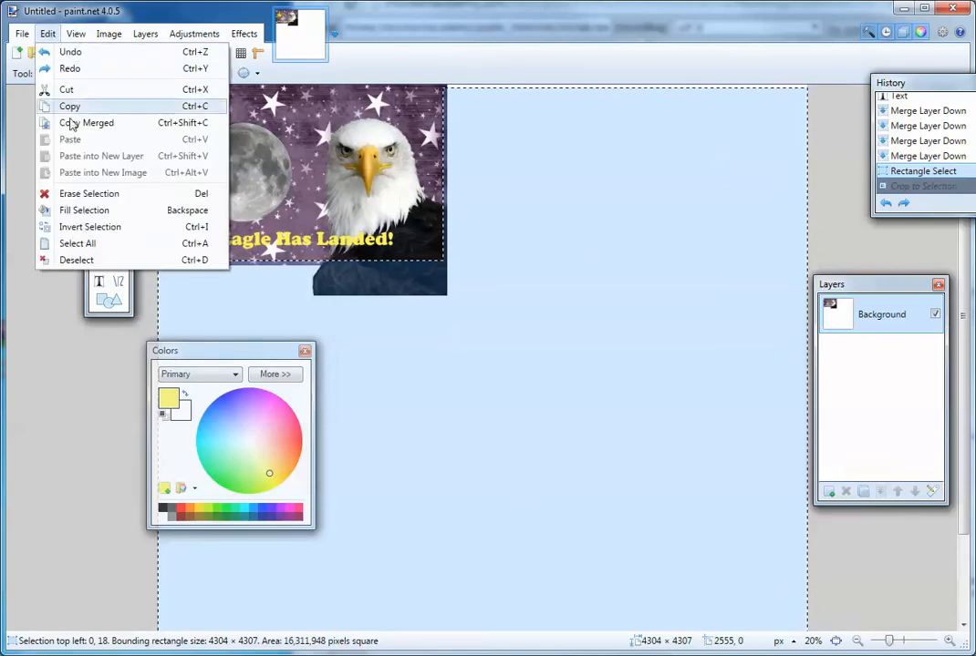
left_click(73, 227)
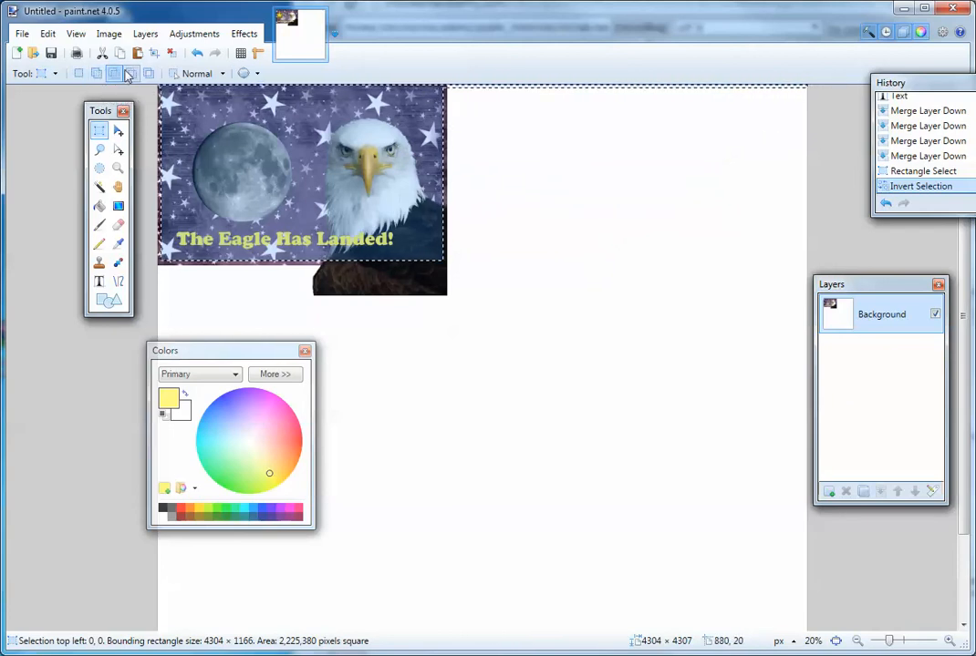
left_click_drag(818, 136, 442, 65)
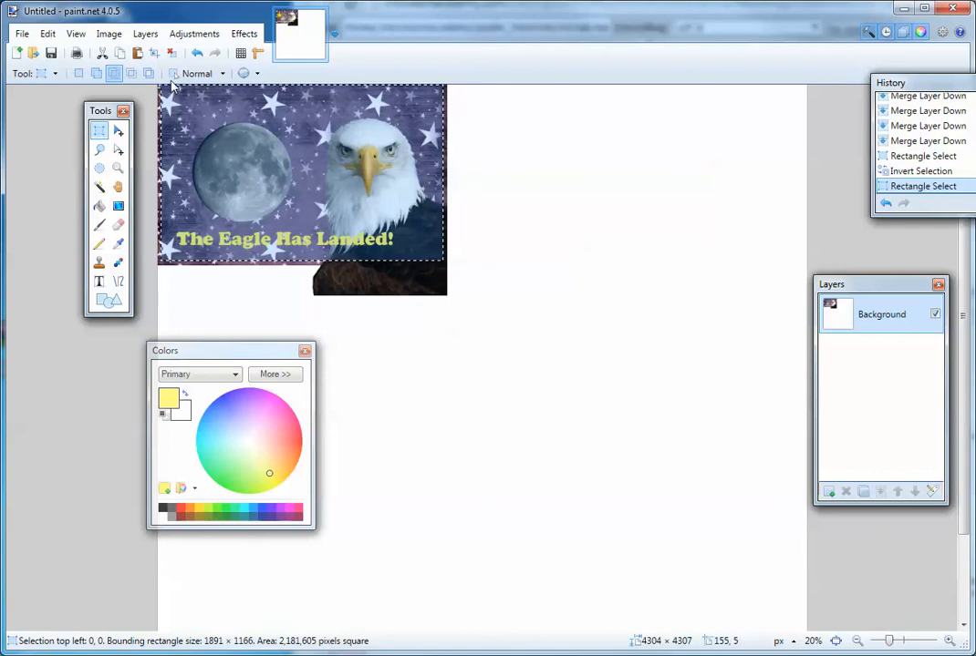
left_click(155, 55)
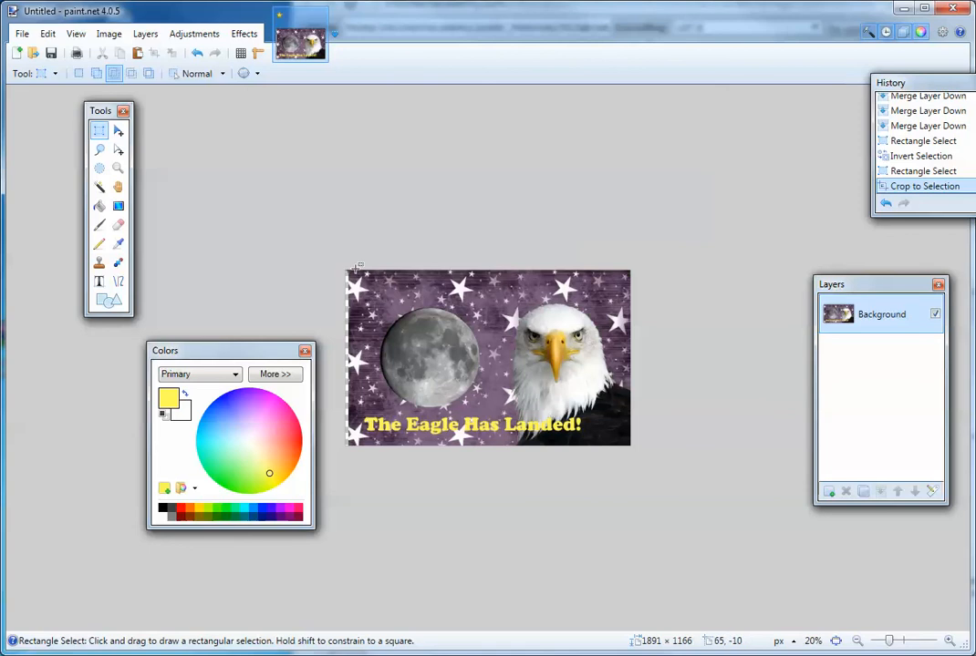
- Trim the image's uneven edges by cropping to a replacement rectangular selection of about 1821 × 1146 px
left_click_drag(351, 267, 509, 406)
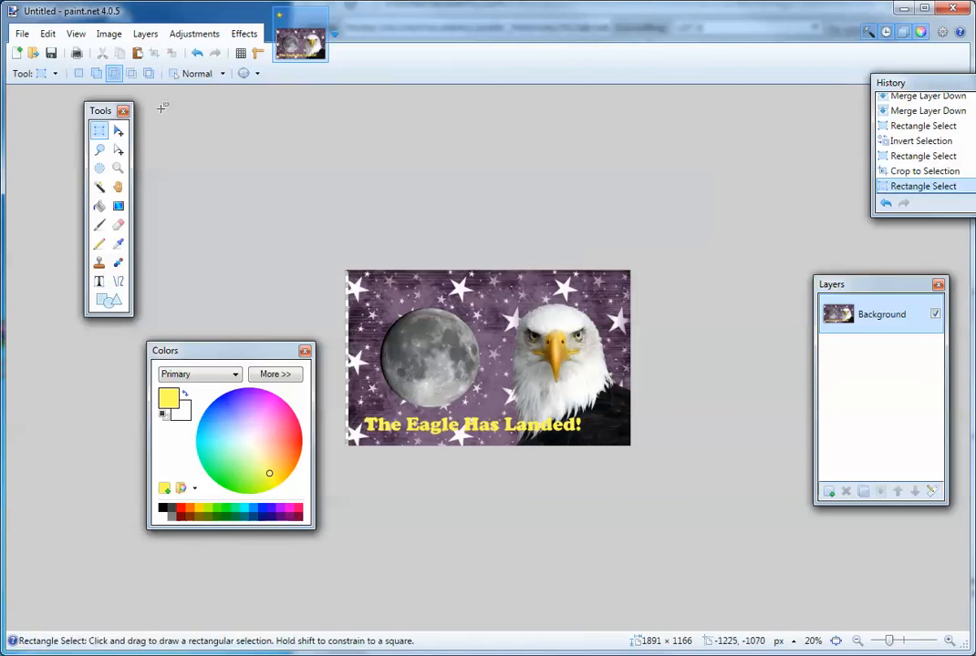
left_click(82, 76)
left_click_drag(352, 272, 624, 445)
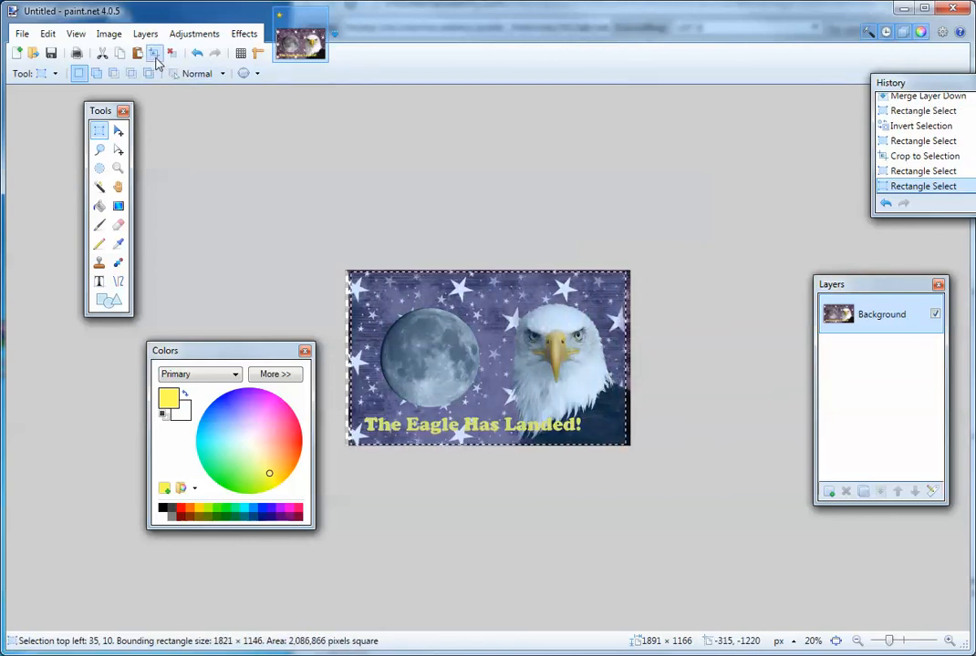
left_click(155, 53)
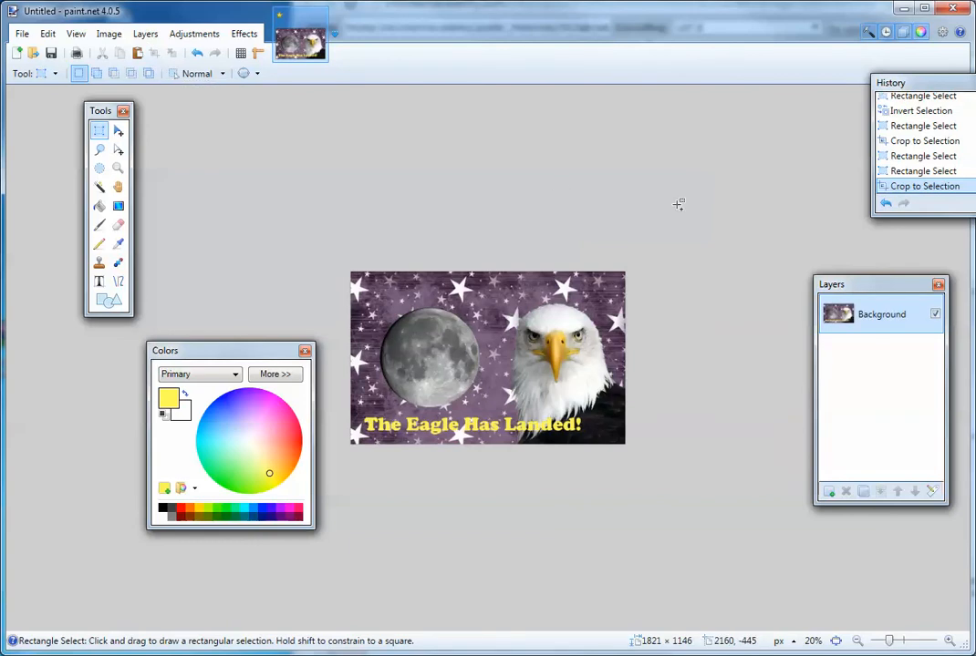
- Inspect the cropped picture up close with the Colors window moved off the moon and caption
scroll(679, 204, "up", 3)
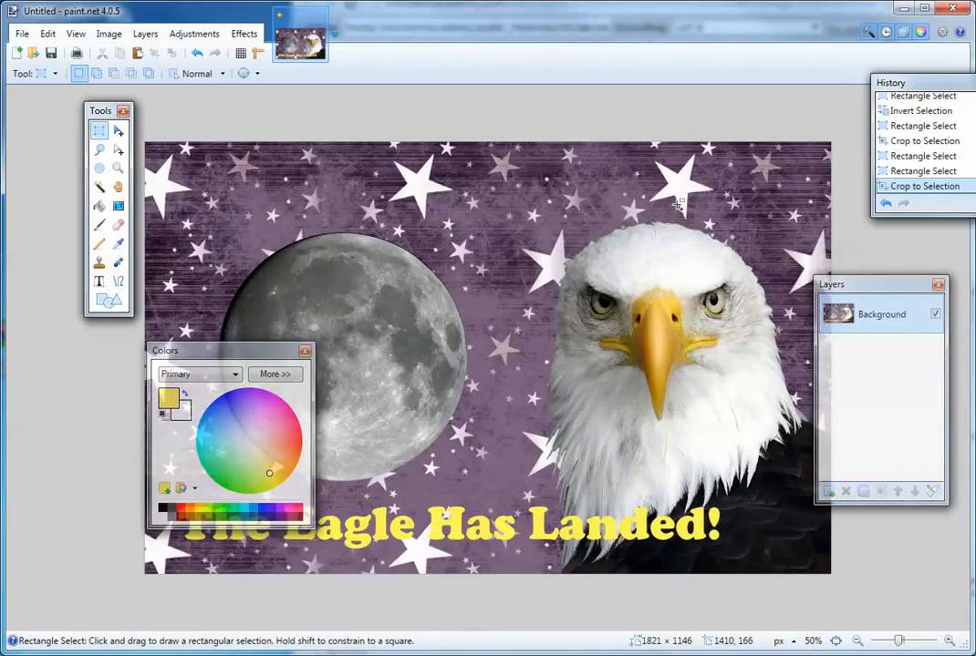
left_click_drag(263, 354, 134, 370)
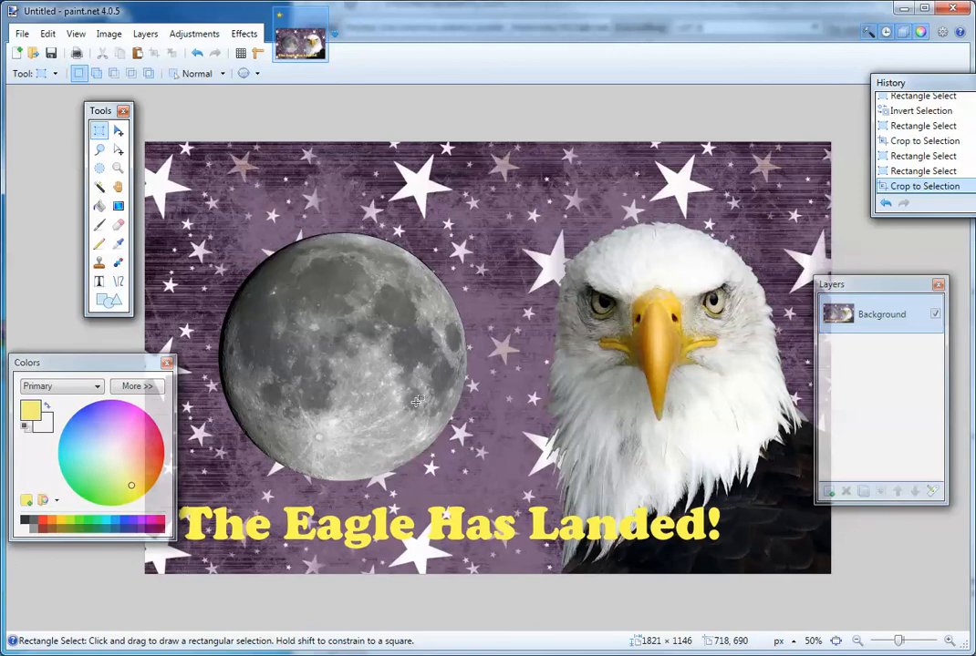